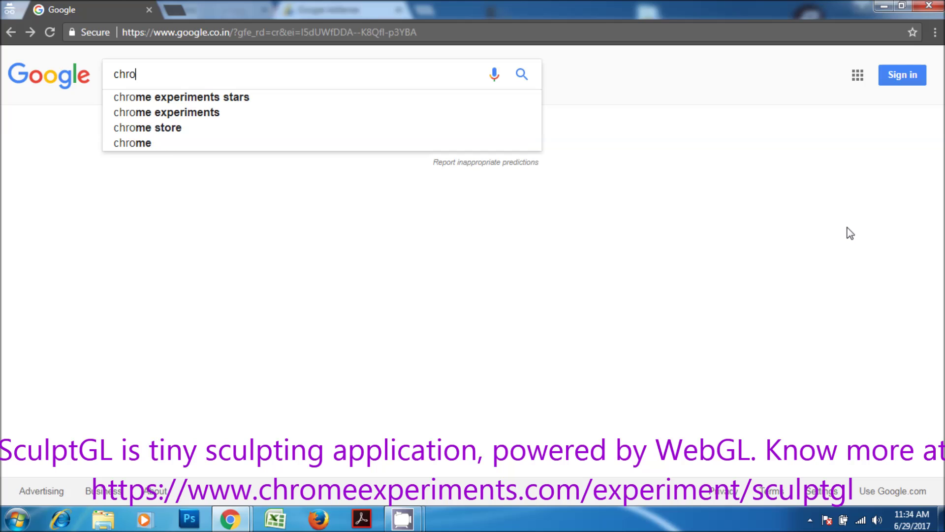
Search Google for "chrome experiments sculpt"
text(experi)
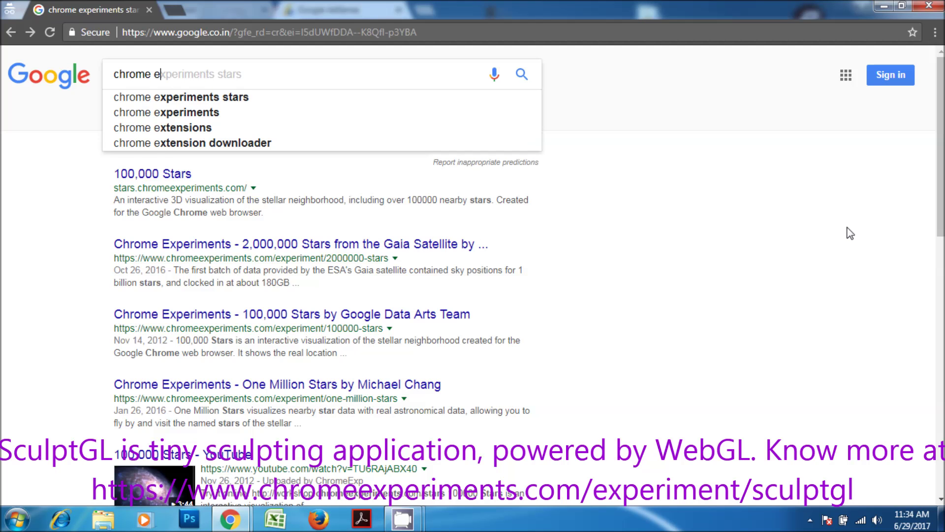
key(Down)
key(Down)
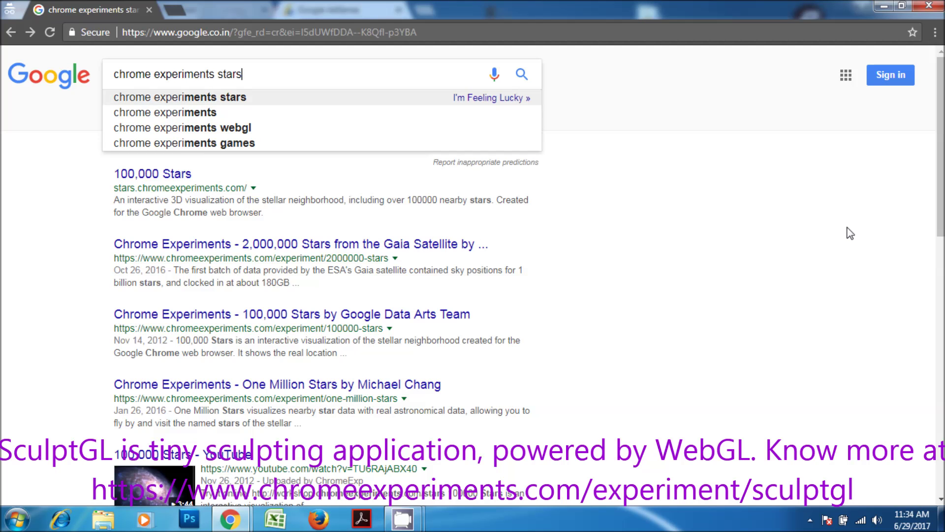
text(sc)
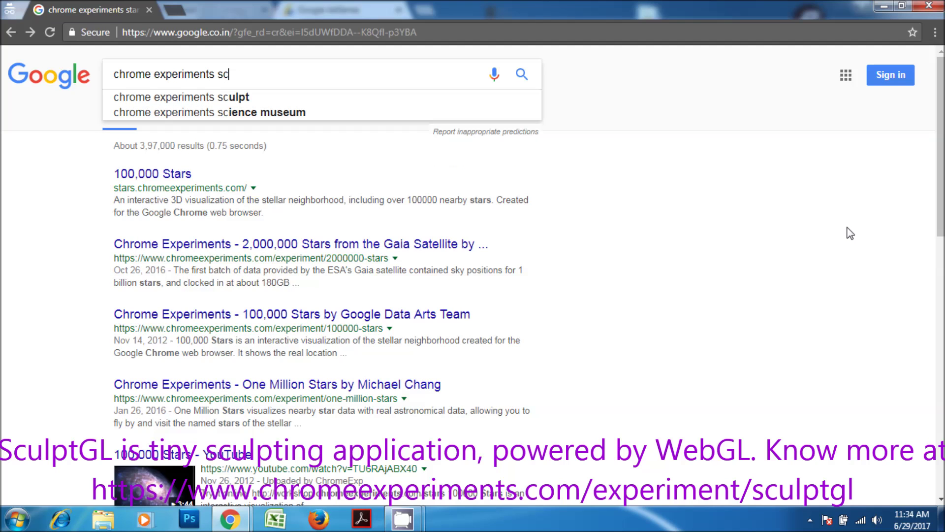
key(Down)
key(Return)
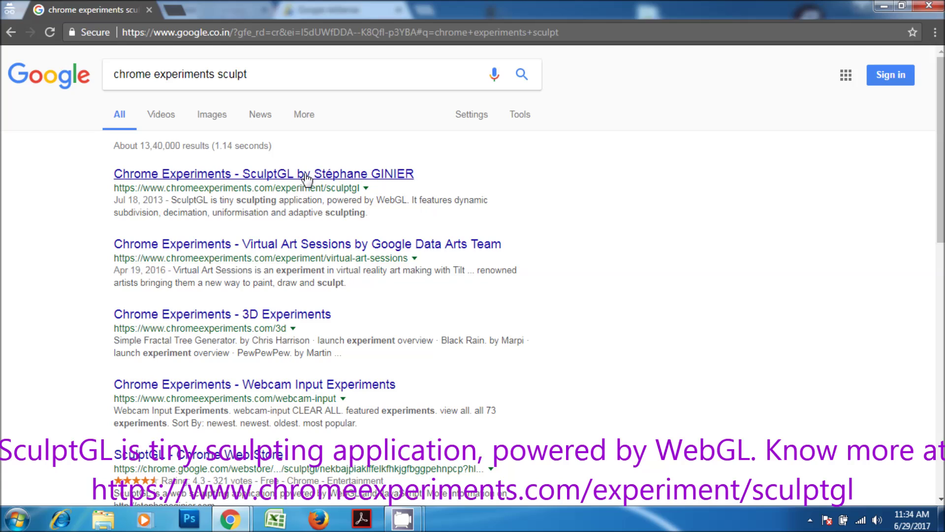
Open the SculptGL page on Chrome Experiments from the search results and launch the experiment
click(305, 176)
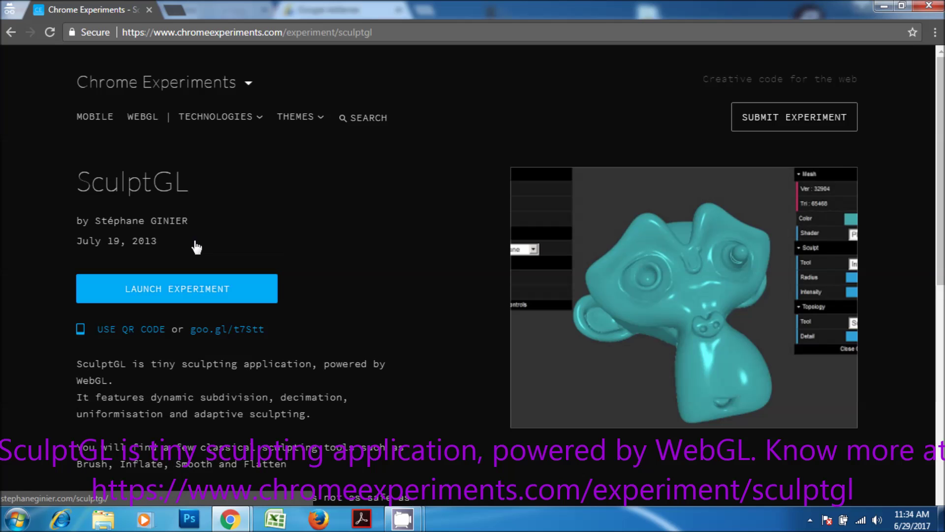
click(195, 295)
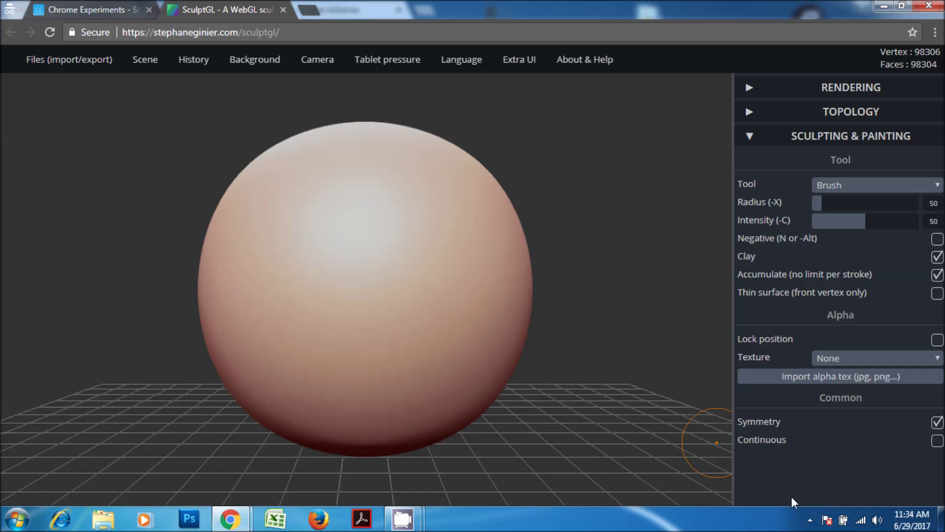
scroll(606, 294, down, 5)
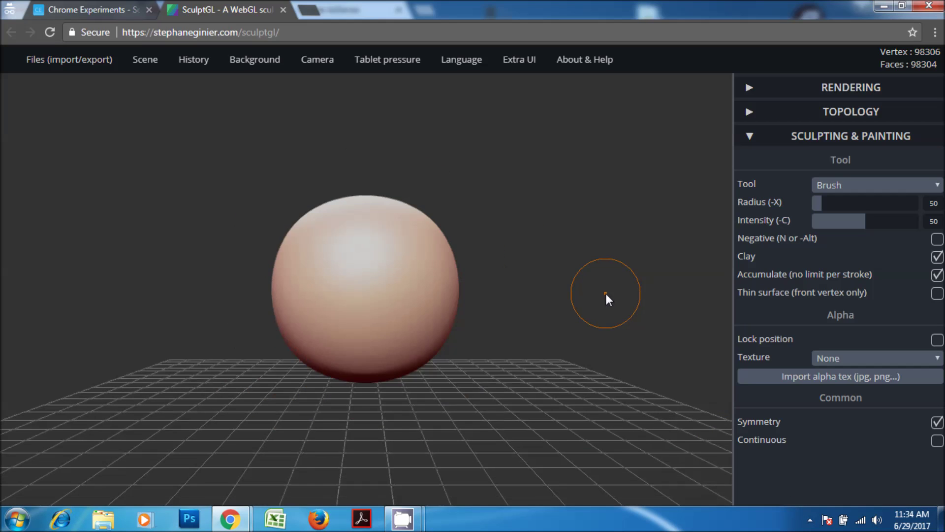
scroll(606, 294, down, 2)
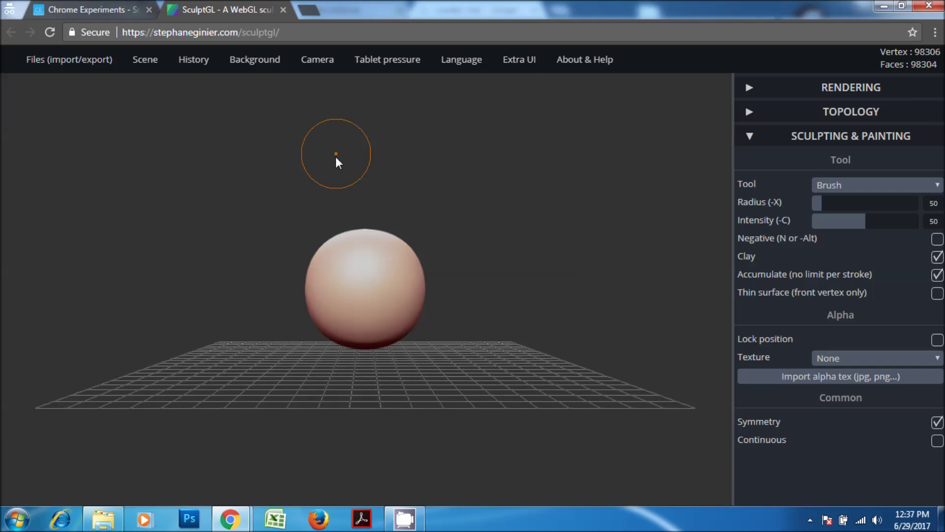
Open the SculptGL website through its help link and browse the gallery of sculptures
click(571, 61)
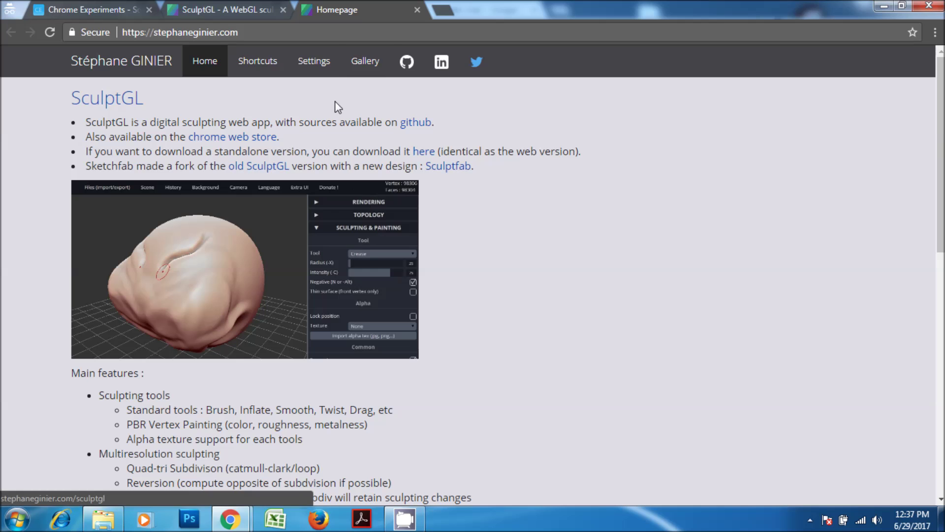
click(358, 72)
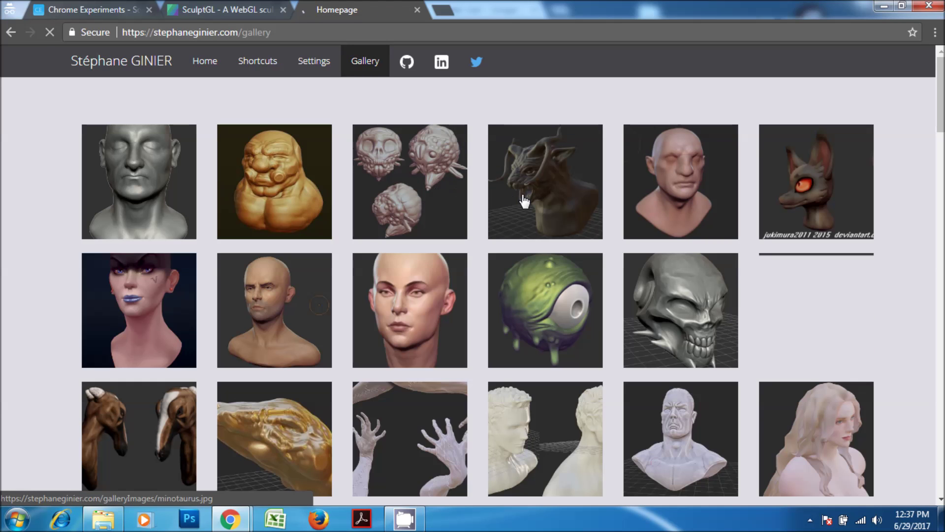
scroll(542, 207, down, 1)
scroll(566, 208, down, 12)
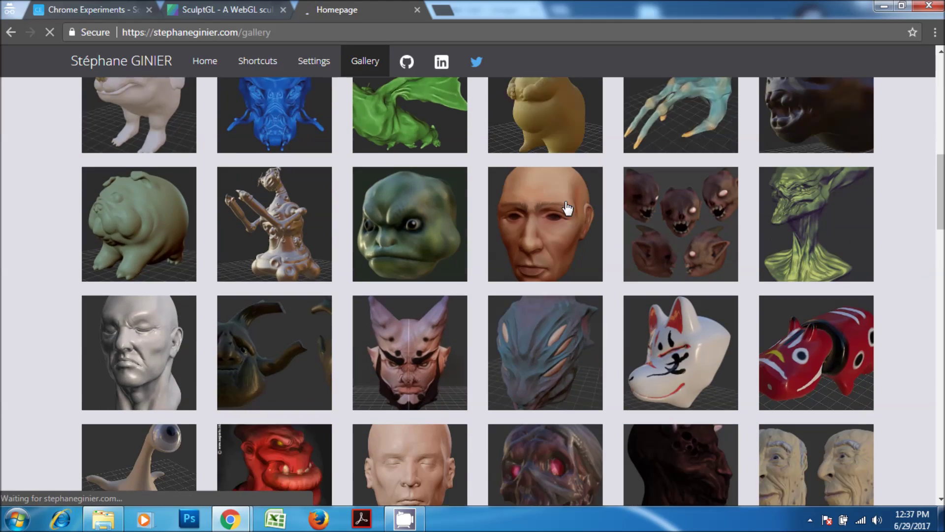
scroll(567, 209, down, 10)
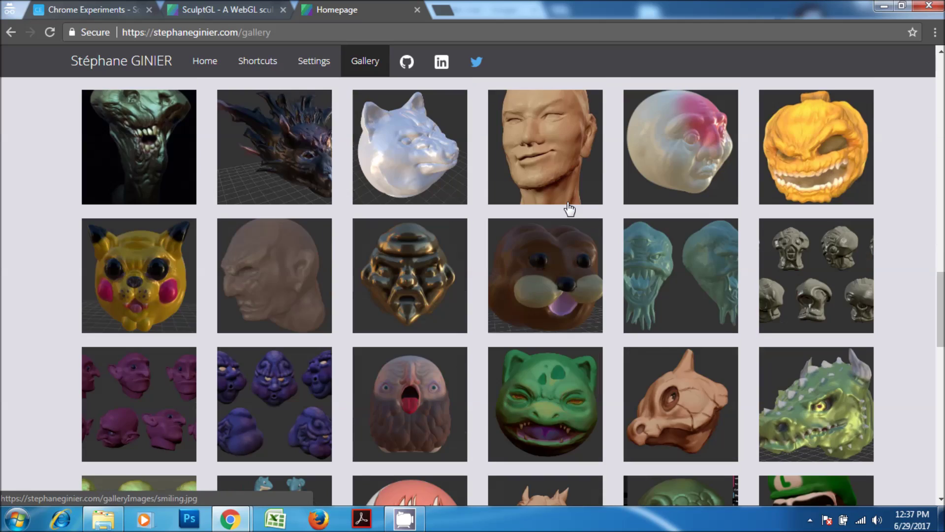
scroll(570, 210, down, 15)
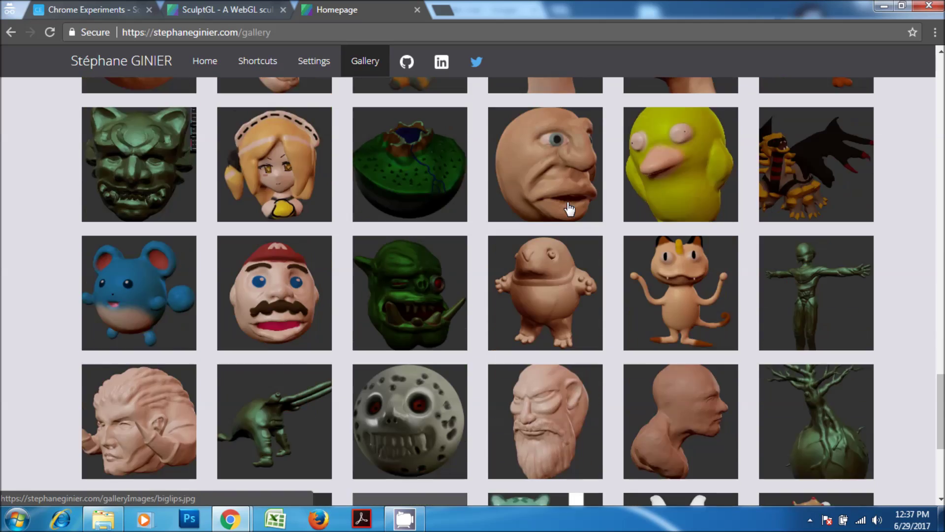
scroll(570, 209, up, 20)
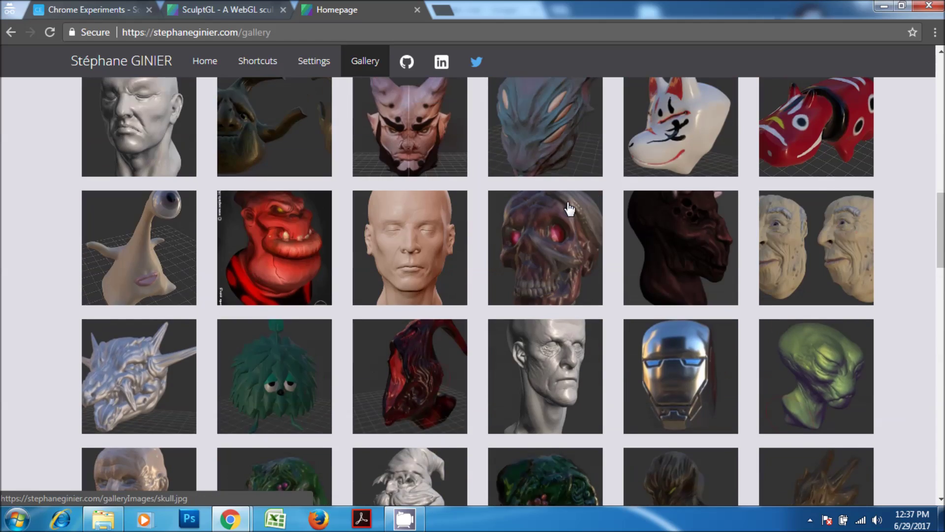
scroll(570, 209, up, 3)
View the Chibi Dog sculpture and the gallery images following it in enlarged form, and close the preview
click(681, 256)
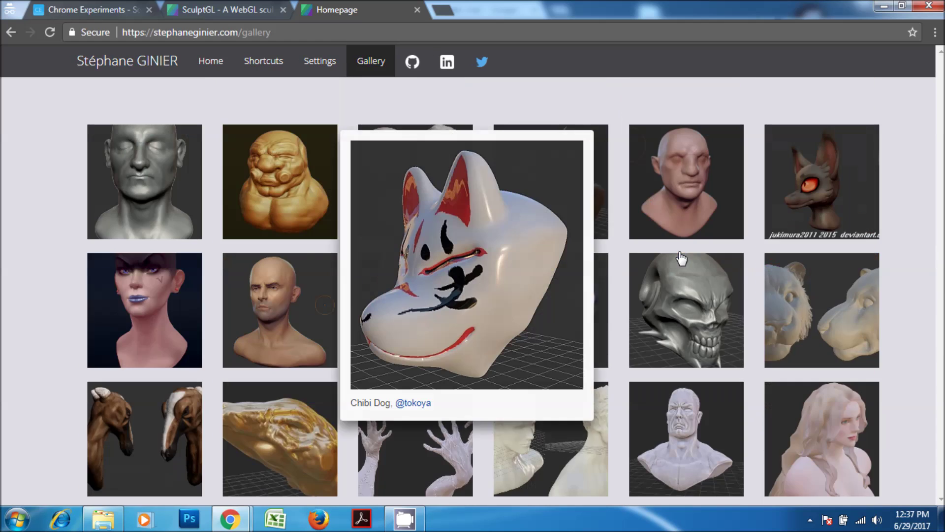
click(568, 271)
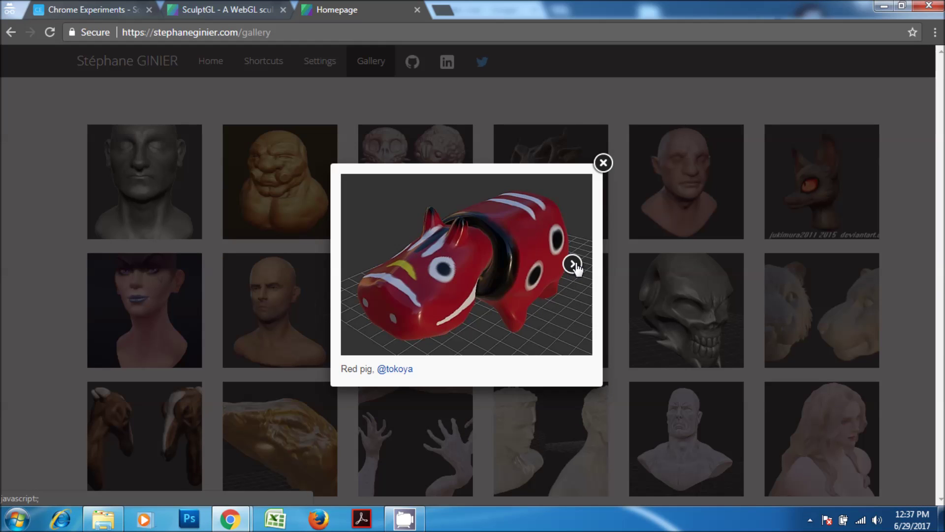
click(574, 266)
click(560, 268)
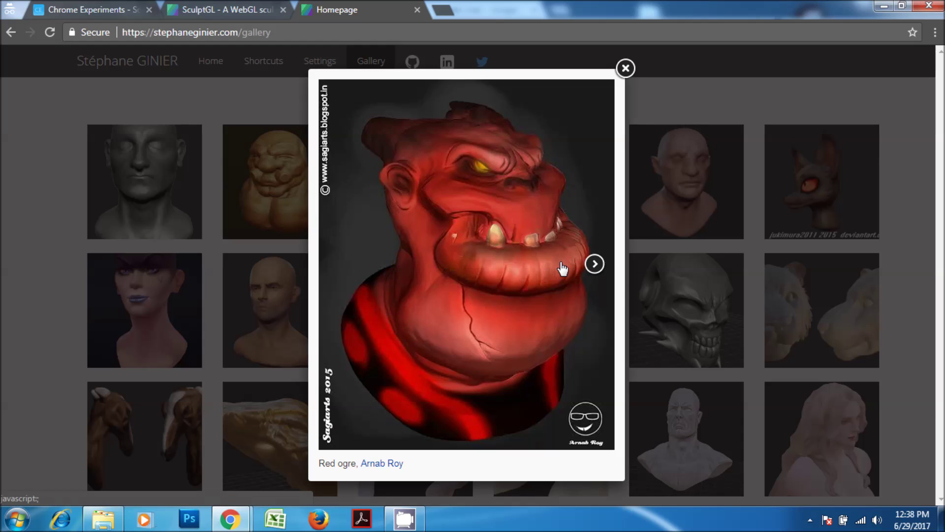
click(596, 265)
click(900, 187)
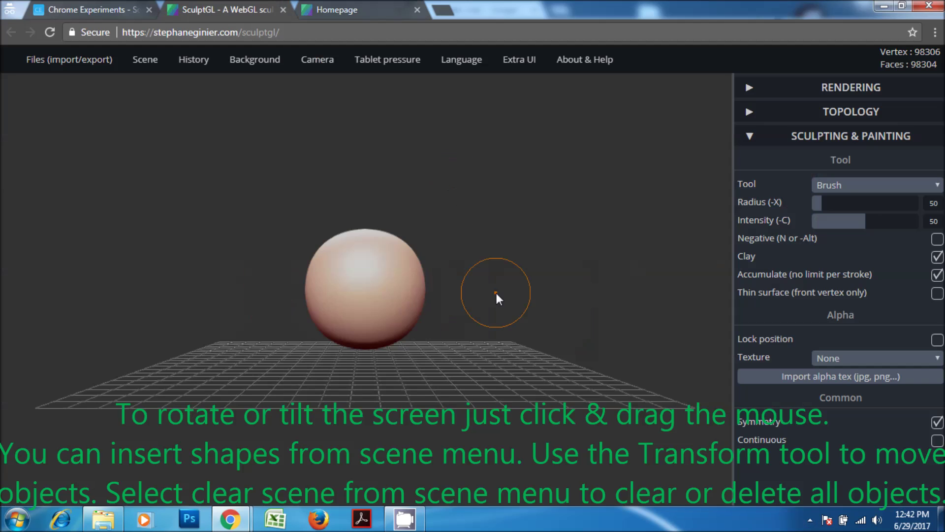
Add a cube and a cylinder to the SculptGL scene containing the default sphere
mouse_move(505, 294)
mouse_down()
mouse_move(501, 383)
mouse_move(496, 289)
mouse_move(503, 358)
mouse_up()
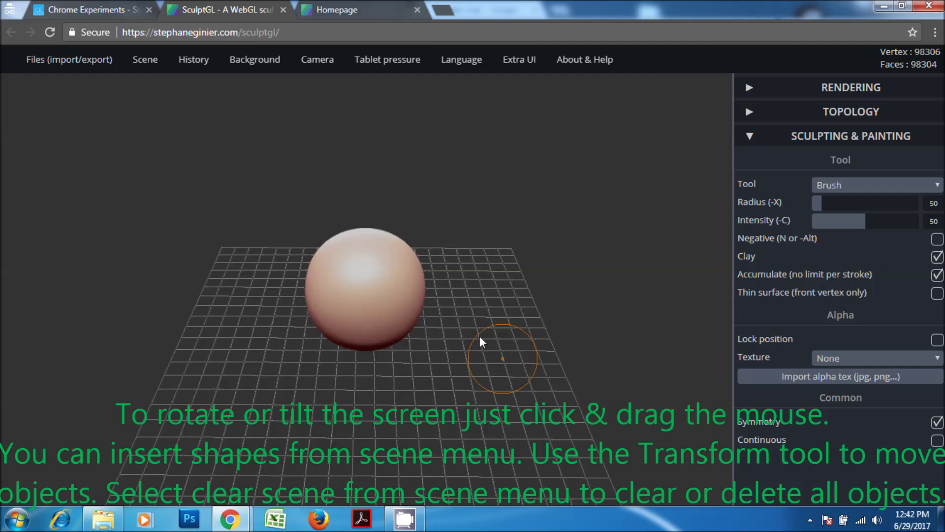
scroll(426, 220, down, 2)
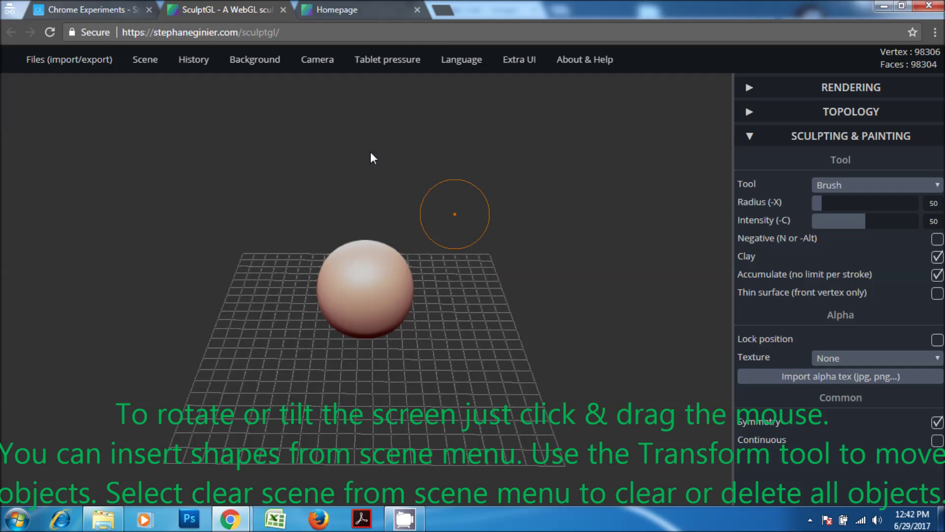
mouse_move(139, 67)
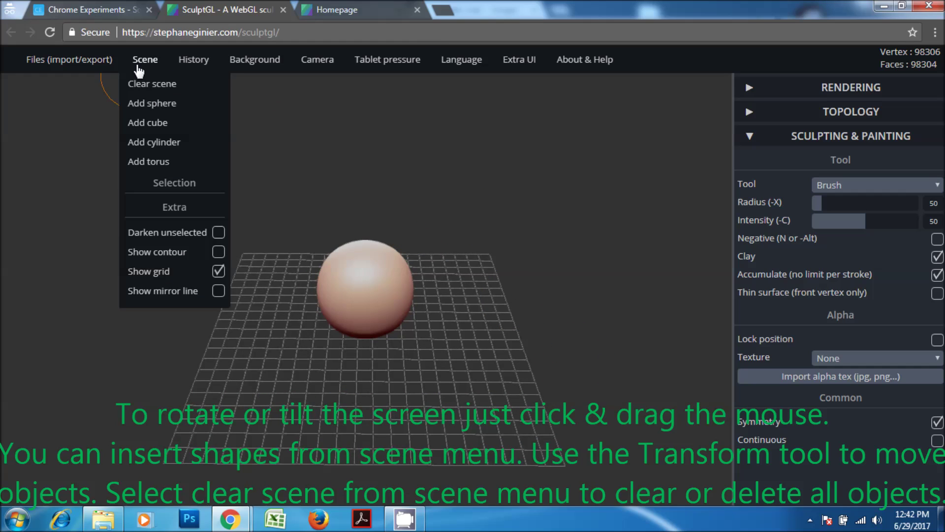
click(147, 123)
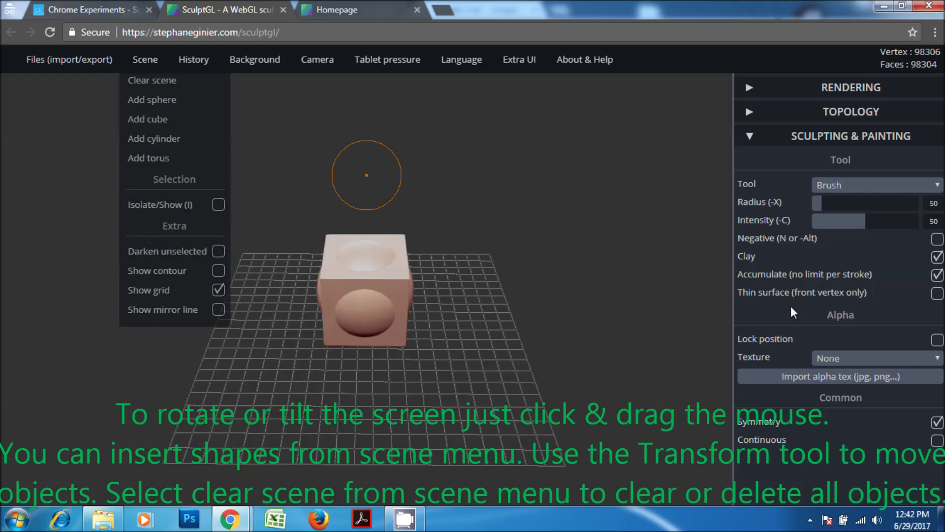
mouse_move(138, 63)
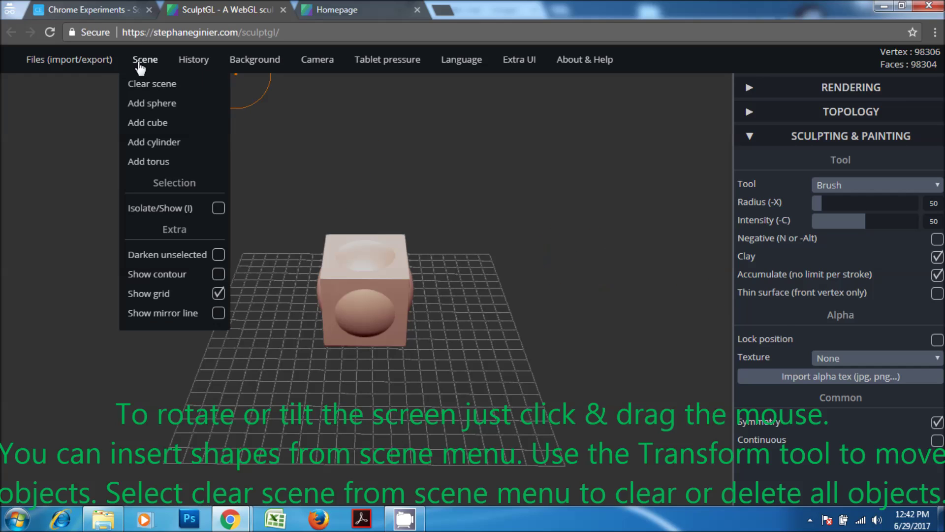
click(161, 145)
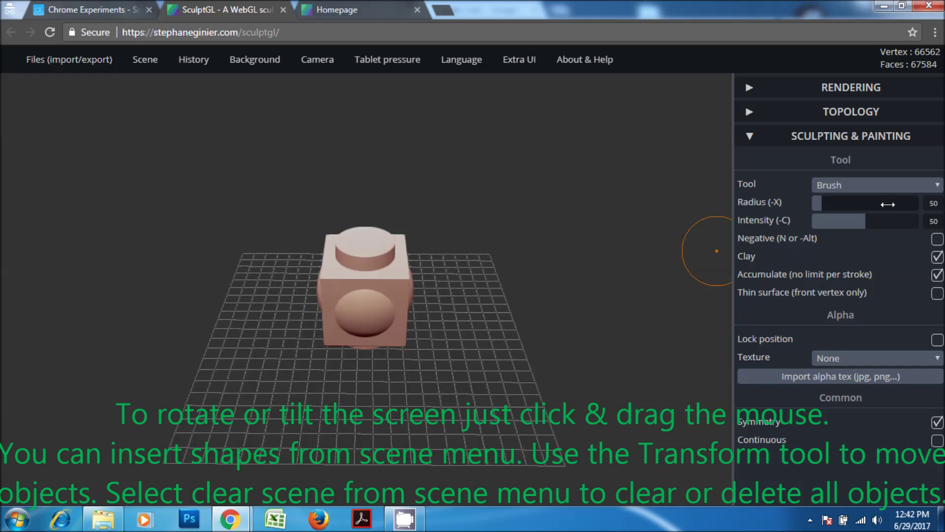
Spread the shapes apart with the Transform tool: cylinder to the right of the sphere, cube to its left, and the sphere straight down
click(893, 189)
click(846, 359)
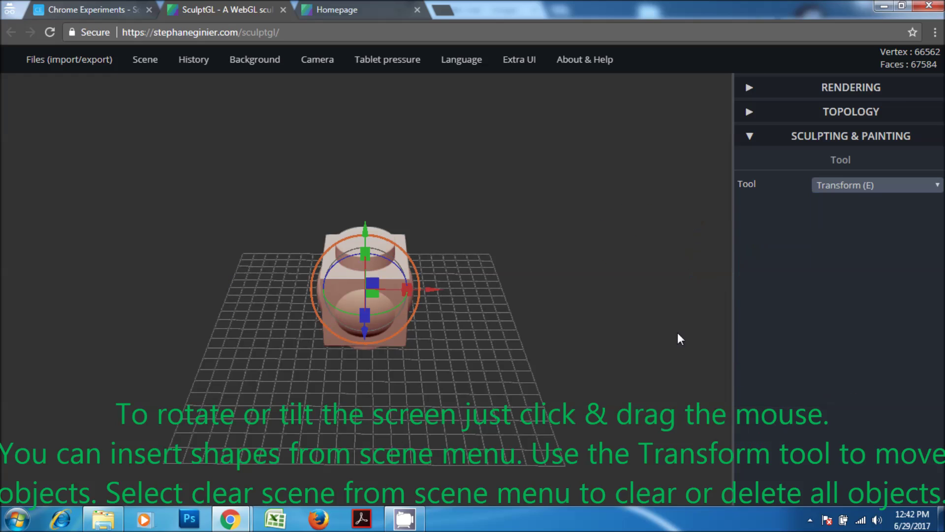
drag(433, 293, 563, 297)
click(390, 284)
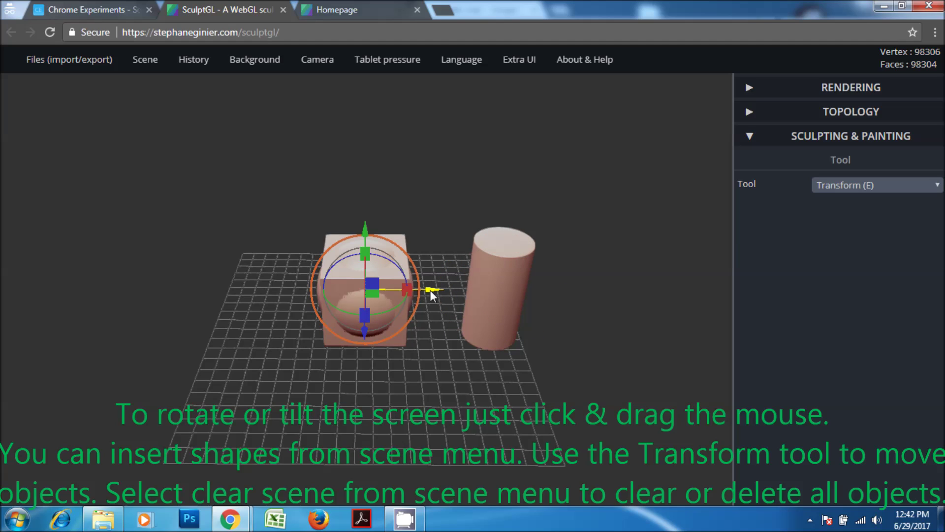
drag(430, 290, 270, 303)
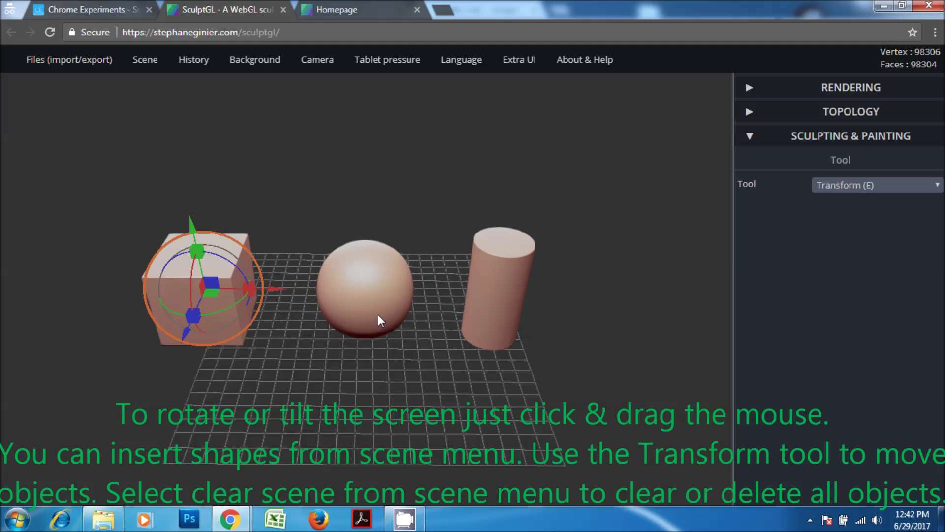
click(384, 296)
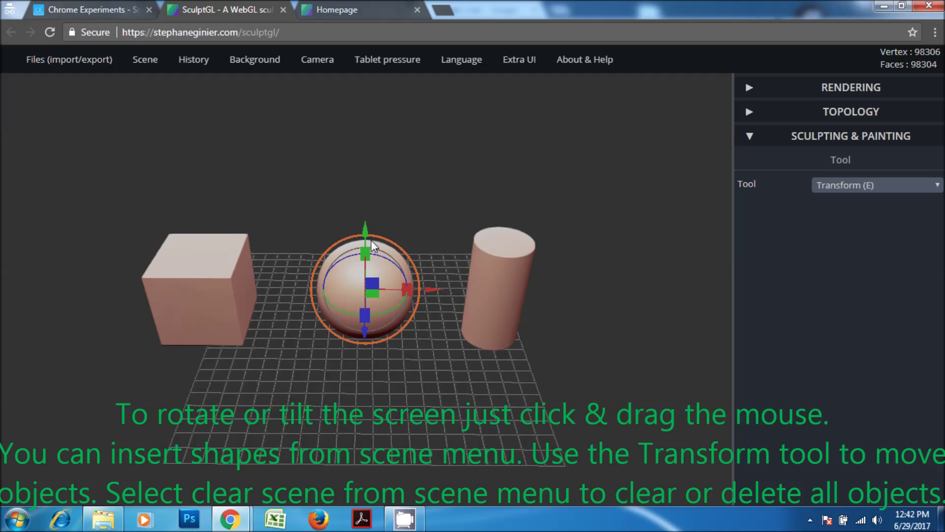
drag(365, 235, 367, 346)
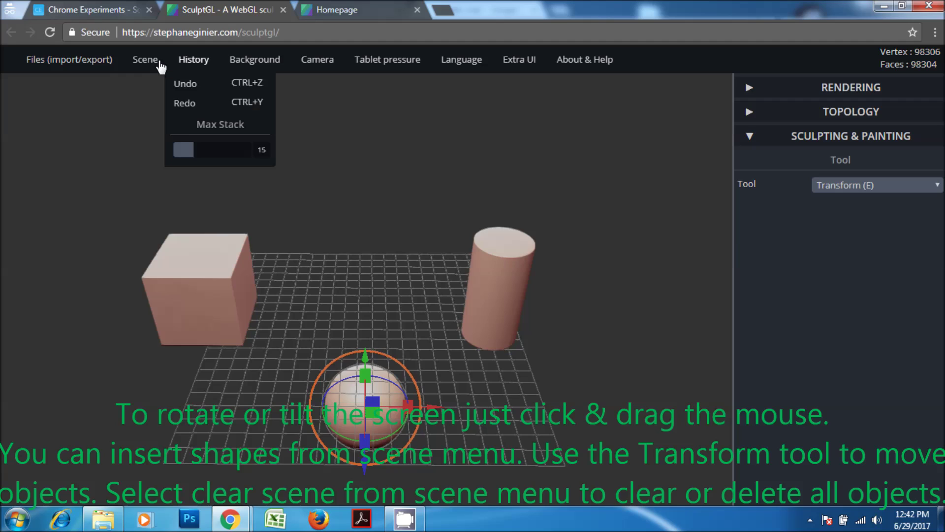
Add a torus and raise it along the vertical axis above the sphere
mouse_move(144, 68)
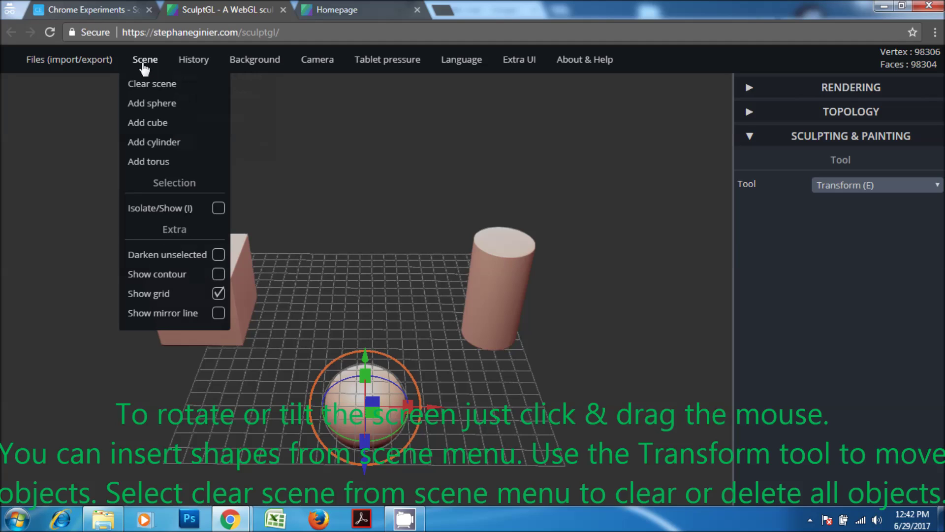
click(153, 162)
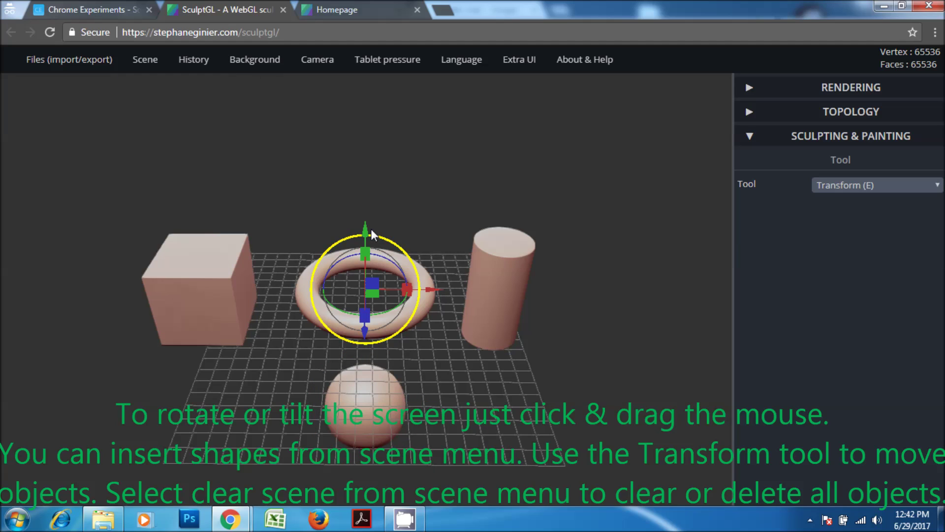
drag(366, 229, 366, 178)
mouse_move(599, 370)
mouse_down()
mouse_move(577, 339)
mouse_move(582, 408)
mouse_move(572, 311)
mouse_move(580, 194)
mouse_move(562, 369)
mouse_move(581, 380)
mouse_move(604, 354)
mouse_move(587, 369)
mouse_move(572, 368)
mouse_move(588, 369)
mouse_move(583, 373)
mouse_up()
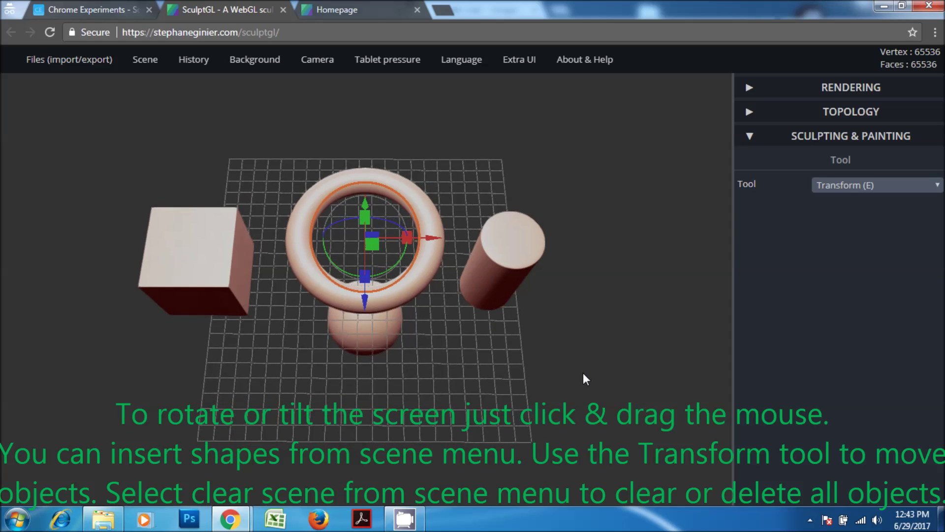
Clear all objects from the scene
mouse_move(145, 59)
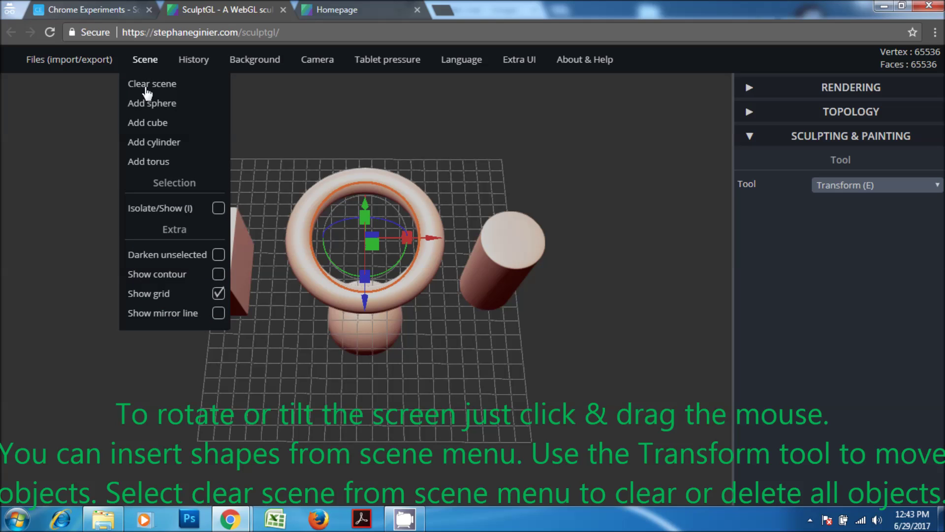
click(176, 86)
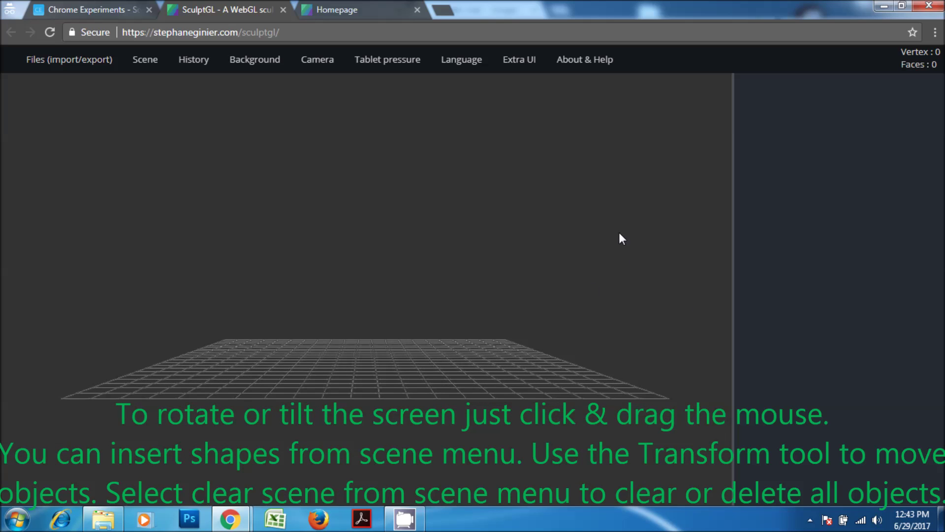
Add a cube and squash it along one horizontal axis into a thin upright block with the Transform tool
mouse_move(147, 57)
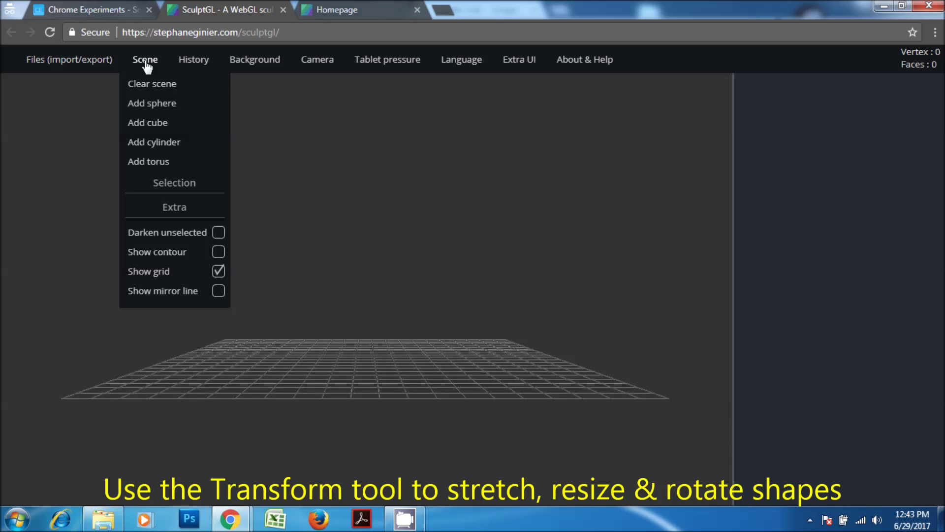
click(155, 127)
drag(485, 261, 370, 242)
mouse_move(395, 310)
mouse_down()
mouse_move(438, 347)
mouse_move(391, 311)
mouse_up()
drag(333, 306, 355, 297)
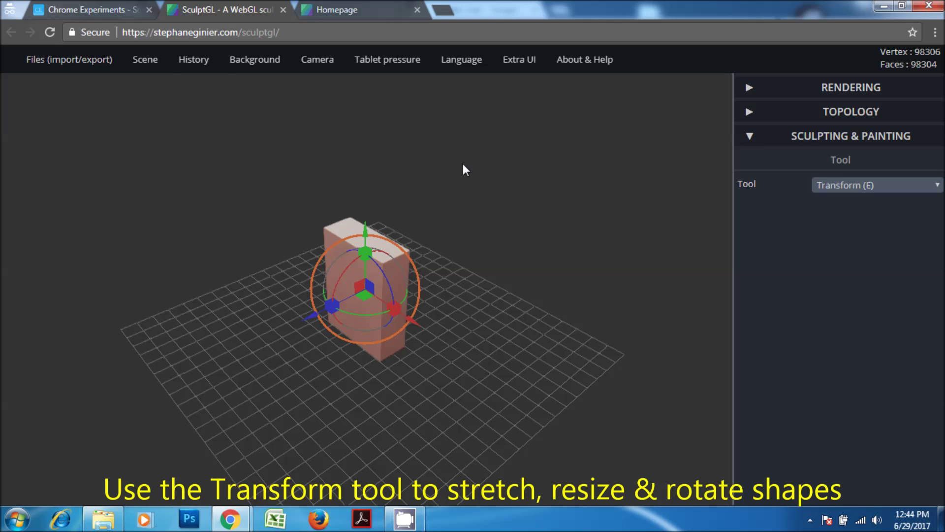
Clear the block from the scene and add a new cube for shaping with the Transform tool
mouse_move(145, 59)
click(144, 83)
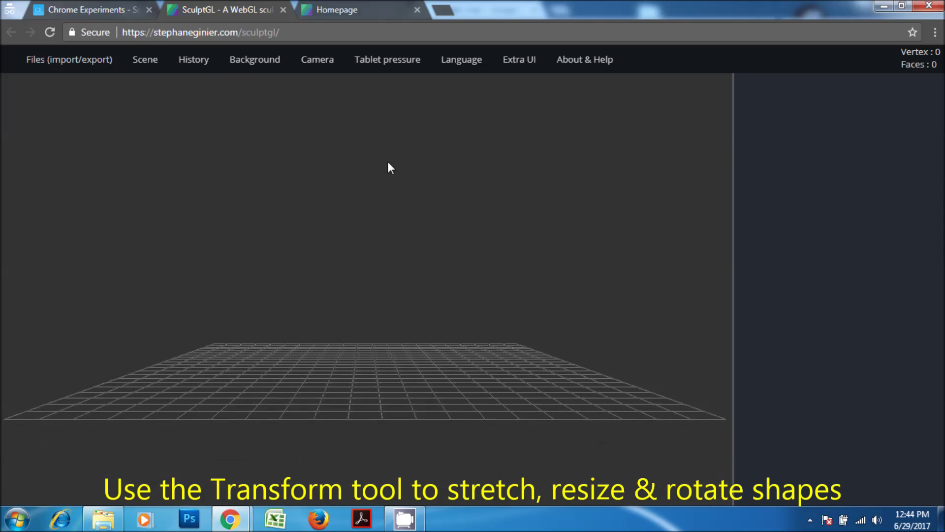
click(153, 123)
drag(511, 252, 501, 416)
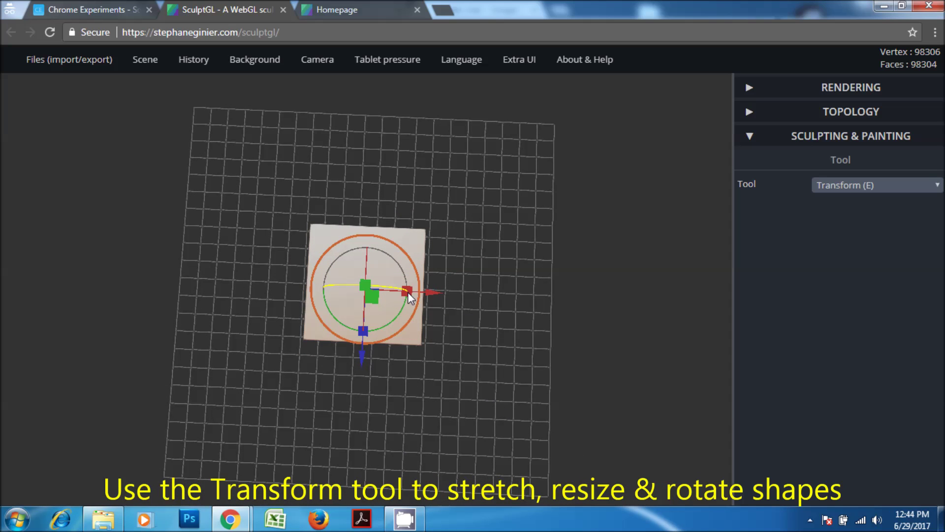
drag(419, 277, 473, 263)
mouse_move(412, 275)
mouse_down()
mouse_move(444, 256)
mouse_move(407, 275)
mouse_move(420, 315)
mouse_move(439, 263)
mouse_move(414, 285)
mouse_up()
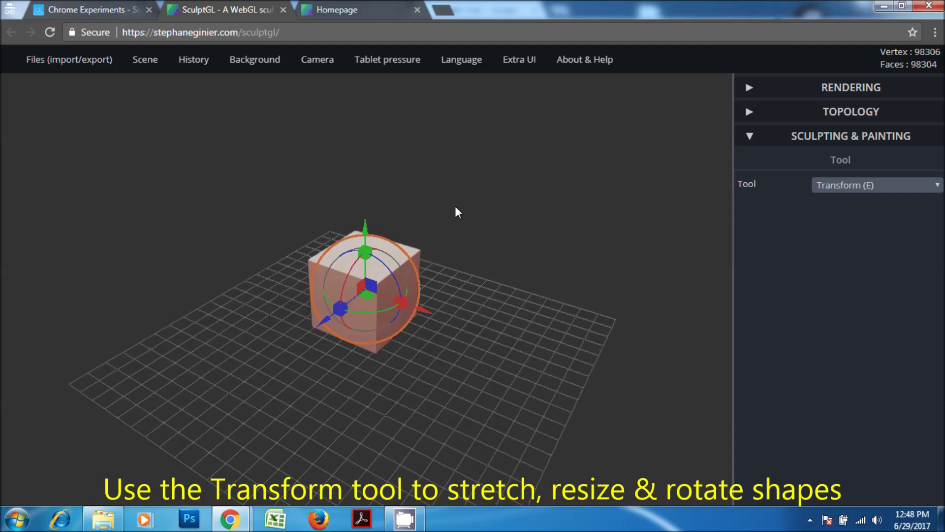
Flatten the cube vertically into a low slab and undo the stray rotation
drag(350, 244, 344, 291)
drag(382, 256, 392, 273)
drag(423, 384, 555, 265)
right_drag(556, 265, 607, 194)
key(ctrl+z)
key(ctrl+z)
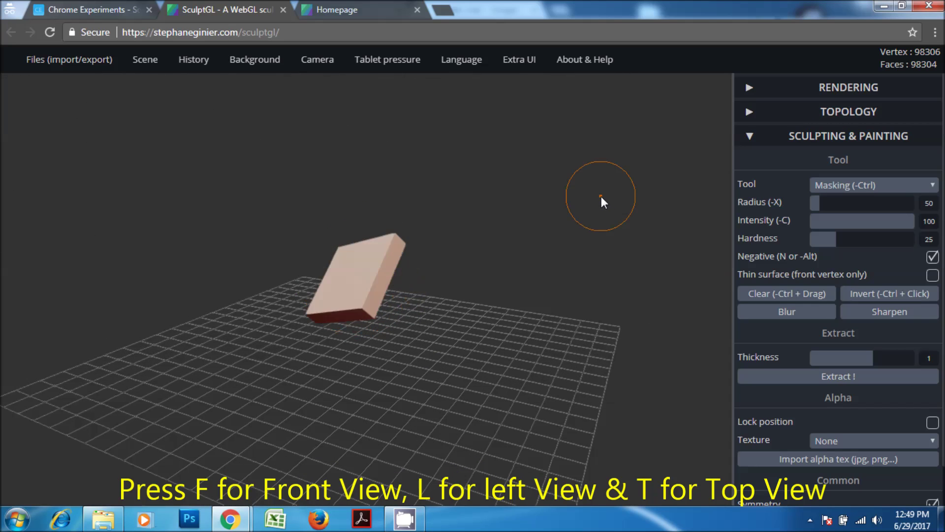
Switch to the top view and enlarge the slab slightly along both horizontal axes
key(t)
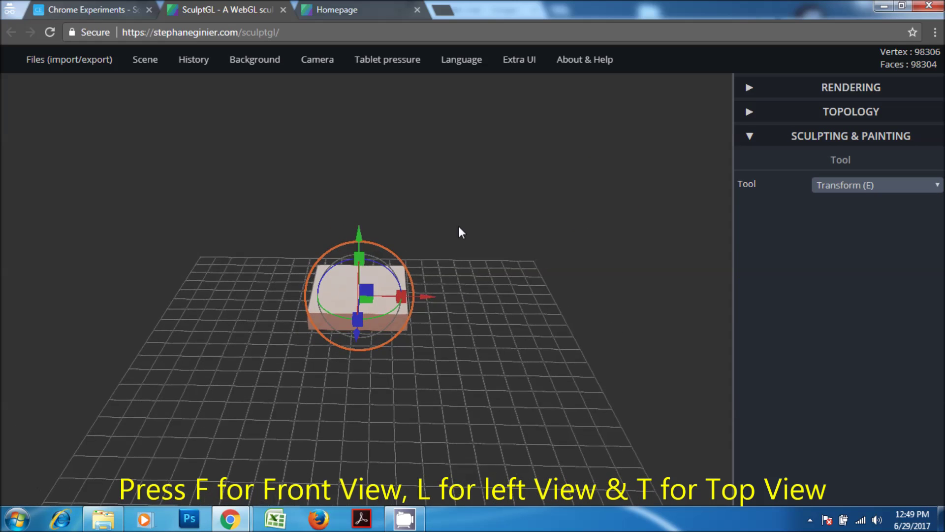
scroll(370, 452, down, 2)
scroll(374, 445, up, 3)
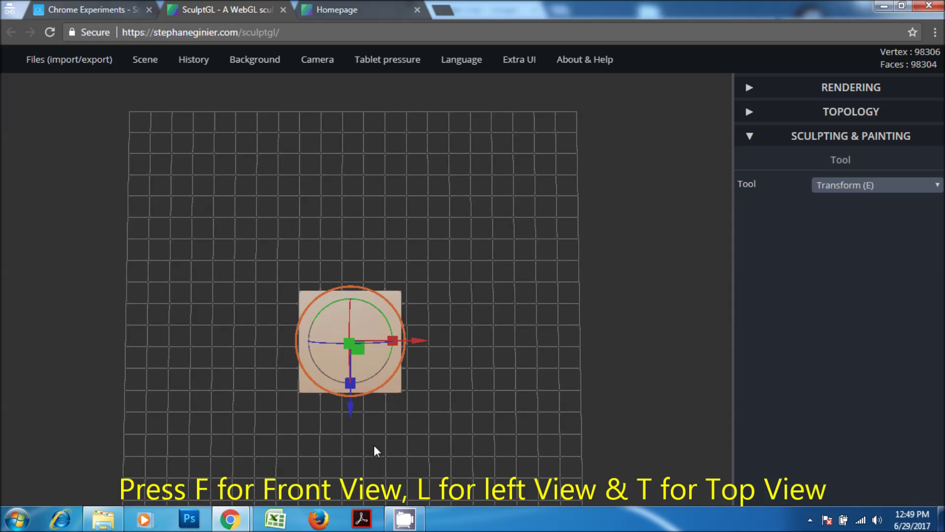
drag(401, 326, 406, 320)
drag(351, 413, 342, 386)
drag(423, 337, 426, 335)
drag(351, 406, 353, 401)
drag(311, 370, 309, 371)
Check the thin slab from the front, return to the top view and move it toward the grid's right side
drag(460, 375, 355, 245)
key(f)
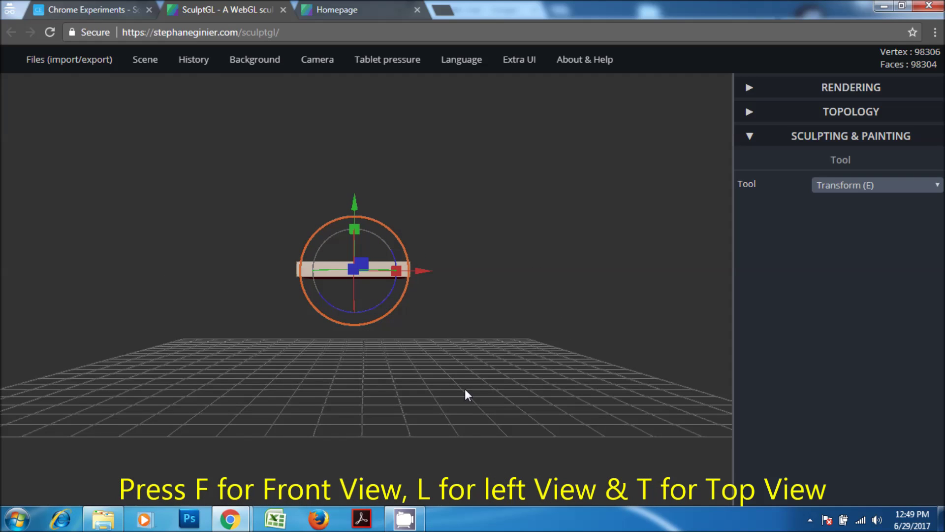
key(t)
drag(426, 339, 560, 346)
Add a cube, shrink it to a small block along both horizontal axes, and place it just right of the slab
mouse_move(153, 58)
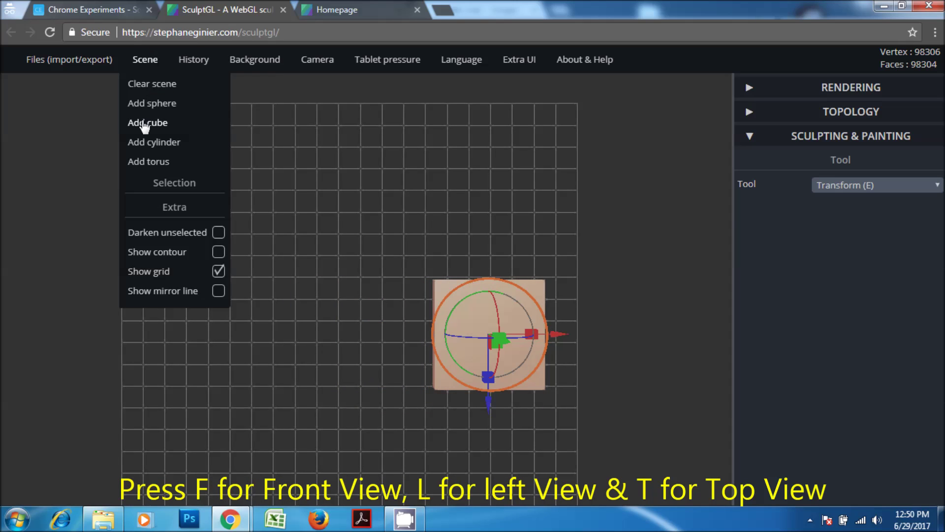
click(145, 126)
drag(401, 329, 421, 339)
mouse_move(349, 374)
mouse_down()
mouse_move(352, 400)
mouse_move(351, 383)
mouse_up()
drag(414, 330, 626, 337)
Add a second cube, shrink it to the same small footprint, and place it right of the first small block
mouse_move(146, 69)
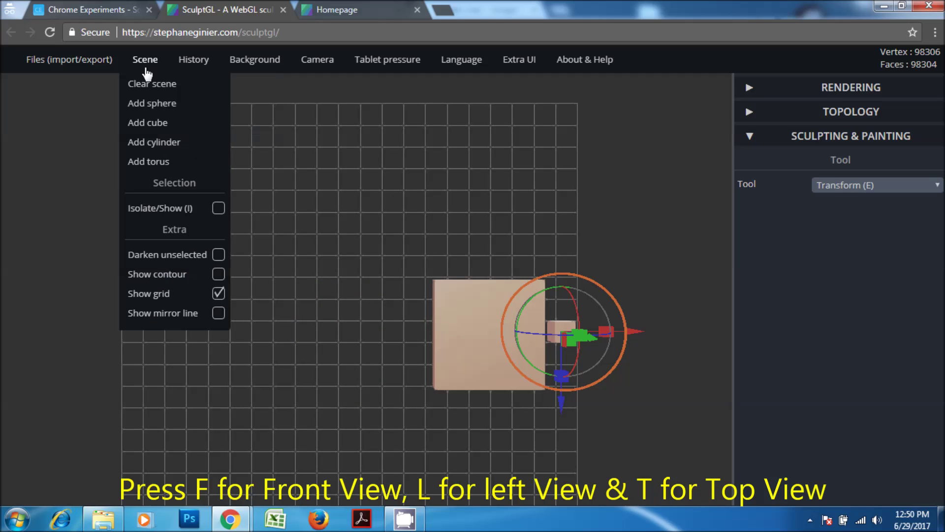
click(157, 126)
drag(400, 330, 354, 341)
drag(416, 339, 406, 320)
drag(347, 413, 354, 398)
drag(419, 332, 544, 347)
Add a third cube, shrink it to a small block, and move it behind the slab as seen from the top
mouse_move(143, 63)
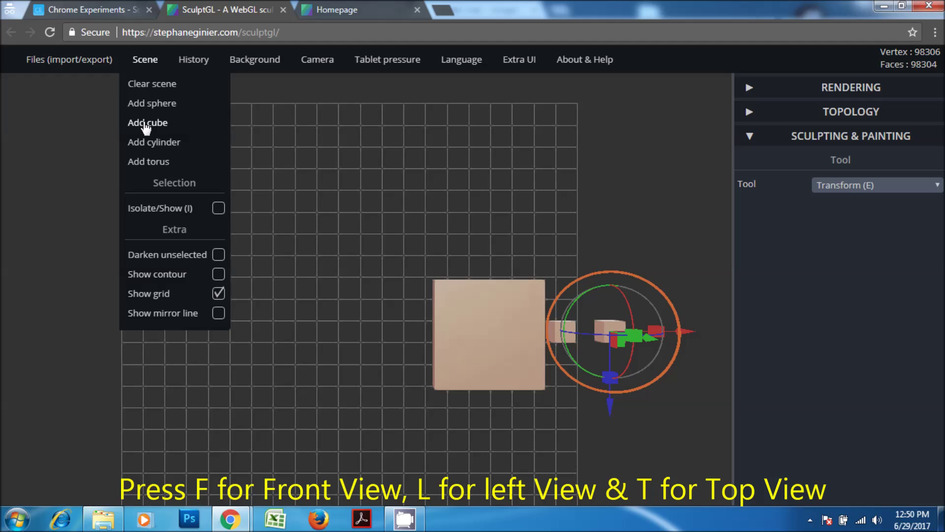
click(135, 122)
drag(398, 329, 353, 335)
drag(344, 405, 345, 398)
drag(415, 327, 417, 329)
drag(349, 398, 367, 287)
drag(418, 220, 581, 221)
Add a fourth cube, shrink it to a small block, and position it at the slab's lower-left corner
click(145, 60)
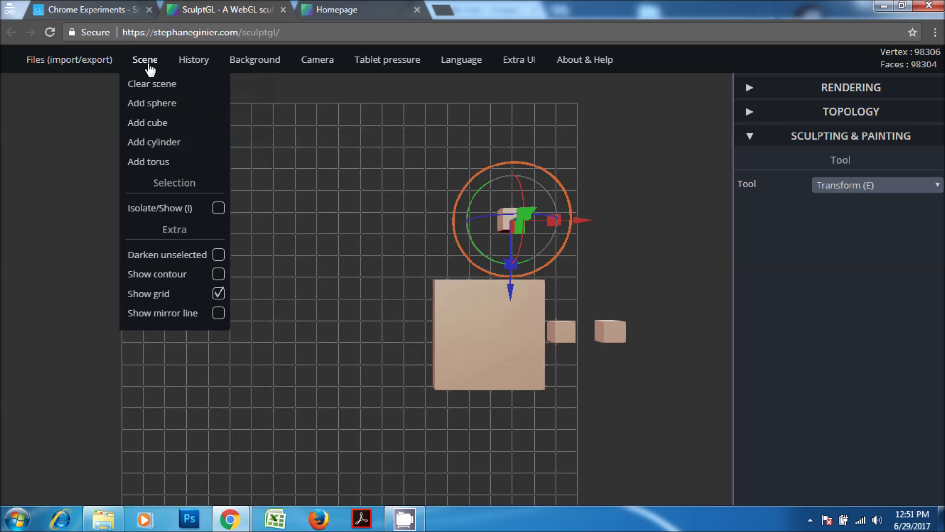
click(138, 121)
drag(399, 333, 358, 342)
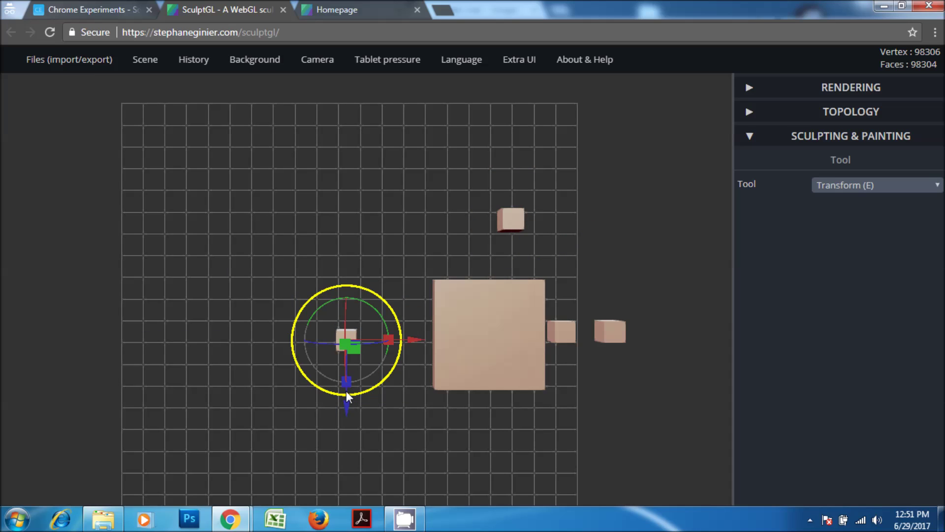
drag(347, 409, 348, 399)
drag(412, 332, 415, 330)
drag(348, 403, 396, 280)
drag(422, 239, 509, 238)
drag(439, 294, 441, 444)
Move the small block behind the slab onto the slab's upper-left corner
click(512, 220)
drag(541, 219, 518, 234)
drag(445, 285, 455, 353)
Move the small block touching the slab's right edge onto the slab's upper-right corner
click(569, 335)
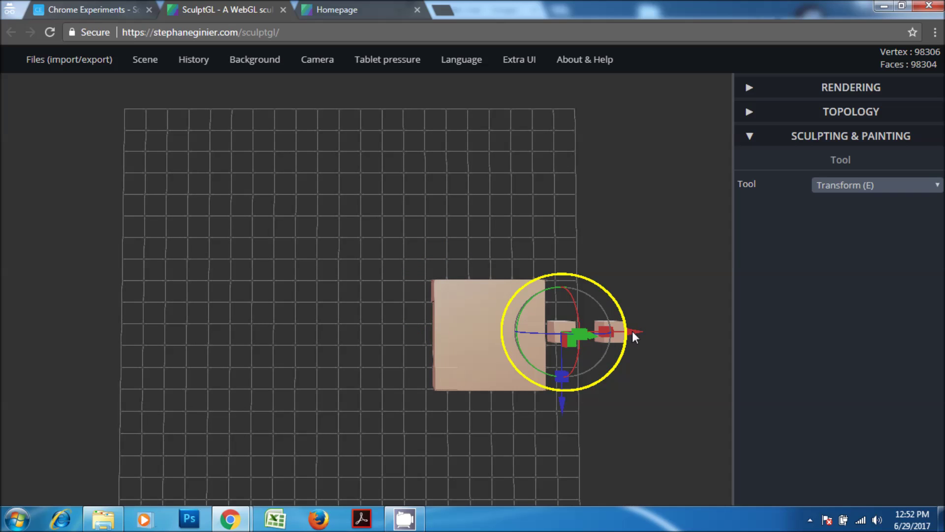
key(ctrl)
drag(626, 328, 605, 333)
drag(534, 377, 535, 366)
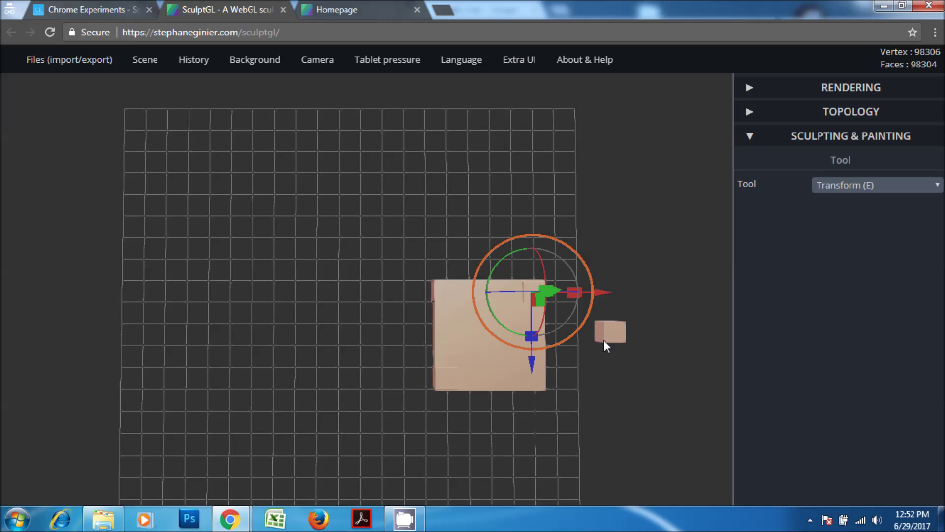
Move the remaining outlying small block onto the slab's lower-right corner
click(610, 331)
drag(685, 331, 609, 344)
drag(534, 397, 536, 444)
Stretch the lower-right corner block vertically into a tall post running above and below the seat slab
drag(611, 397, 604, 385)
right_drag(606, 391, 534, 389)
drag(470, 329, 481, 265)
key(ctrl+z)
drag(470, 328, 482, 306)
scroll(568, 236, down, 4)
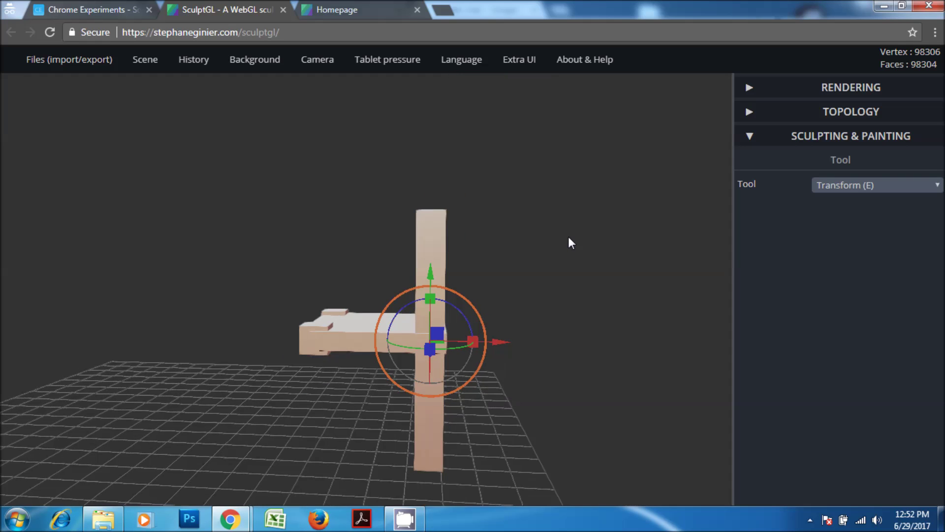
Stretch the other block on the chair's back side vertically into a matching tall post
drag(631, 388, 426, 407)
click(512, 298)
scroll(512, 299, up, 1)
drag(521, 267, 528, 204)
drag(602, 288, 446, 346)
Stretch the first front corner block vertically and lower it beneath the seat as a front leg
click(619, 339)
drag(616, 280, 642, 120)
key(ctrl)
drag(615, 246, 611, 315)
Stretch the other front corner block vertically and lower it beneath the seat as the second front leg
drag(711, 364, 561, 400)
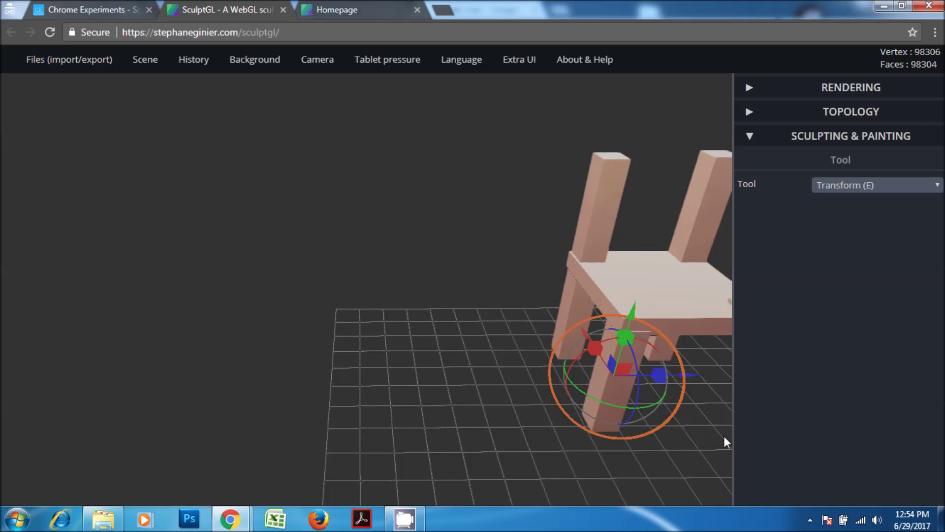
drag(717, 438, 509, 399)
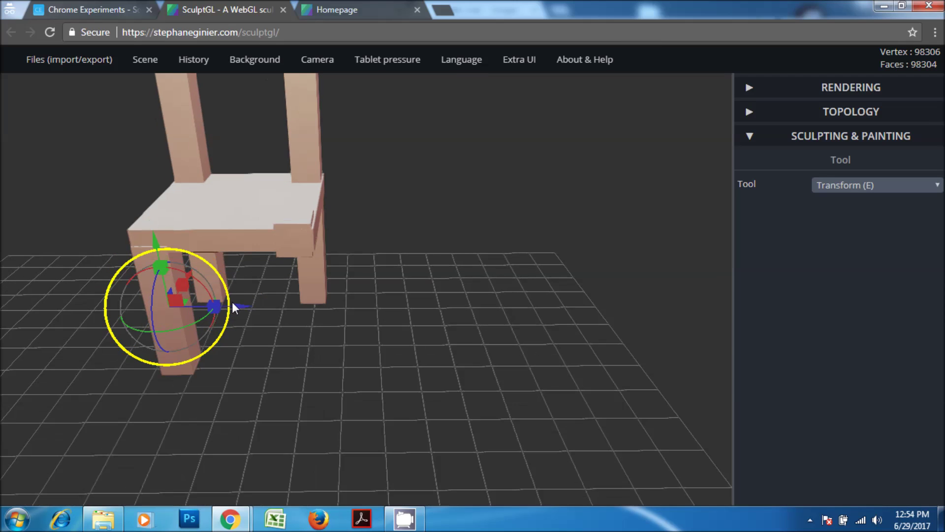
click(296, 217)
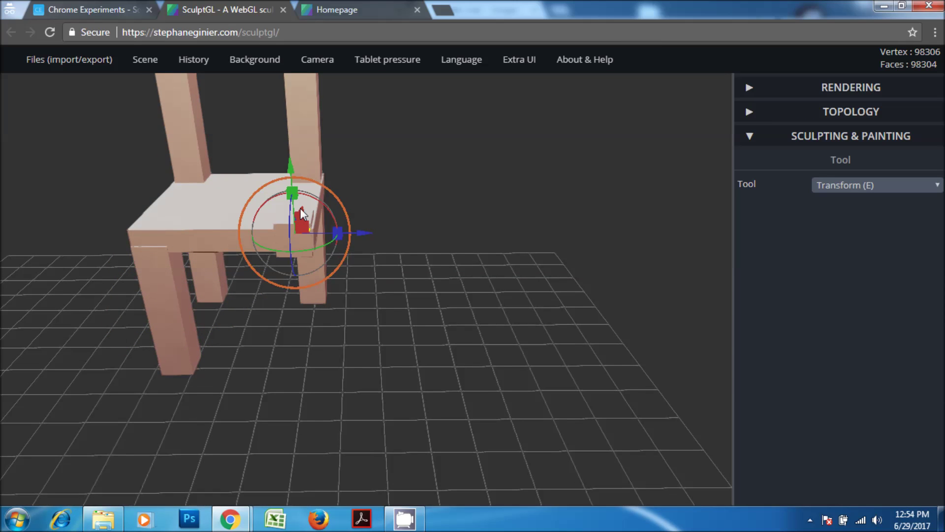
drag(294, 193, 295, 74)
click(317, 60)
drag(477, 277, 297, 236)
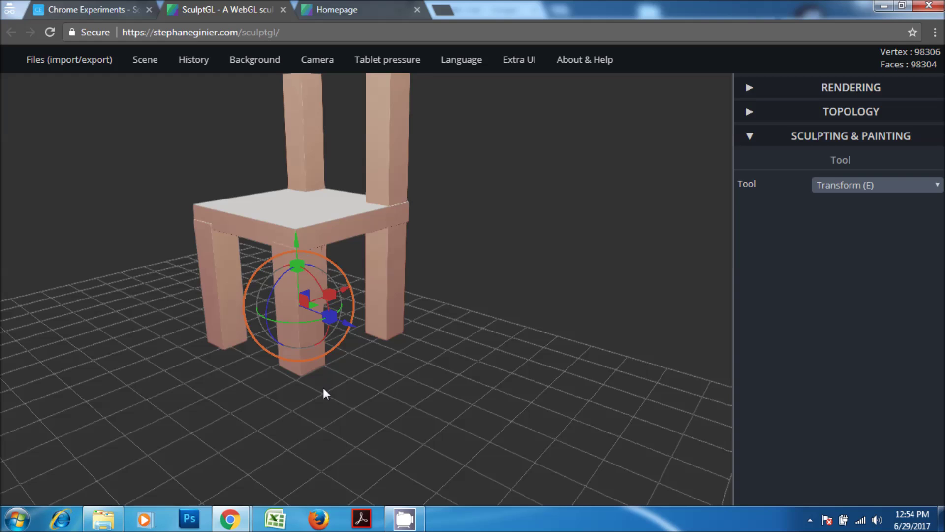
Raise the second front leg slightly to meet the seat and slide it flush with the seat's side edge
scroll(323, 387, up, 2)
right_drag(323, 388, 372, 424)
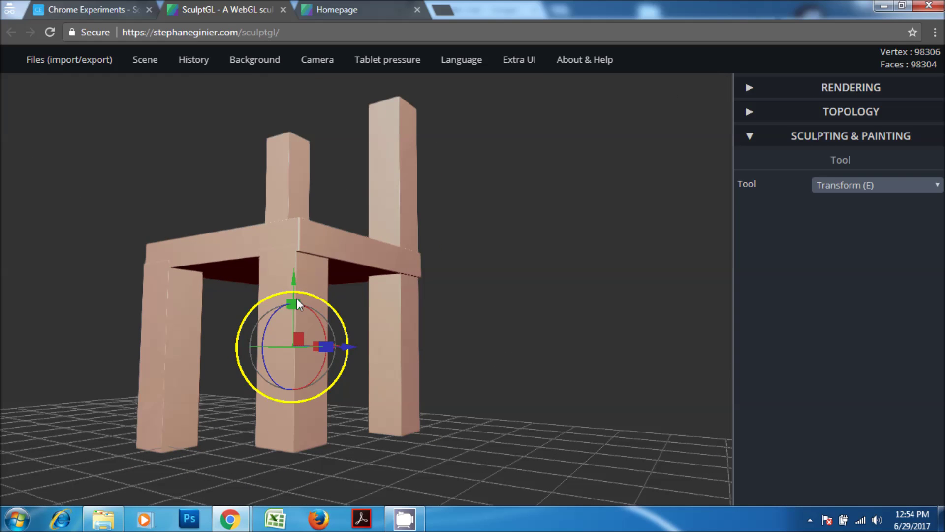
drag(296, 302, 297, 293)
right_drag(489, 438, 609, 440)
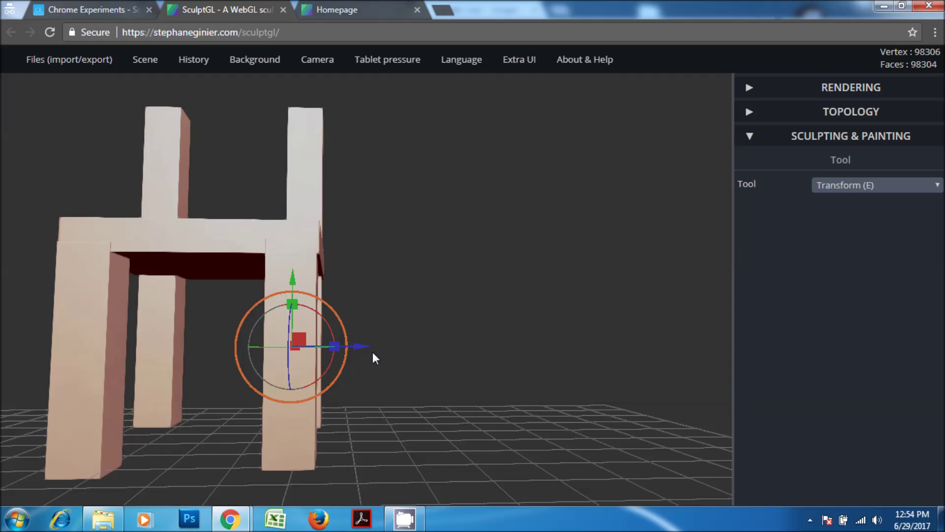
drag(358, 346, 361, 346)
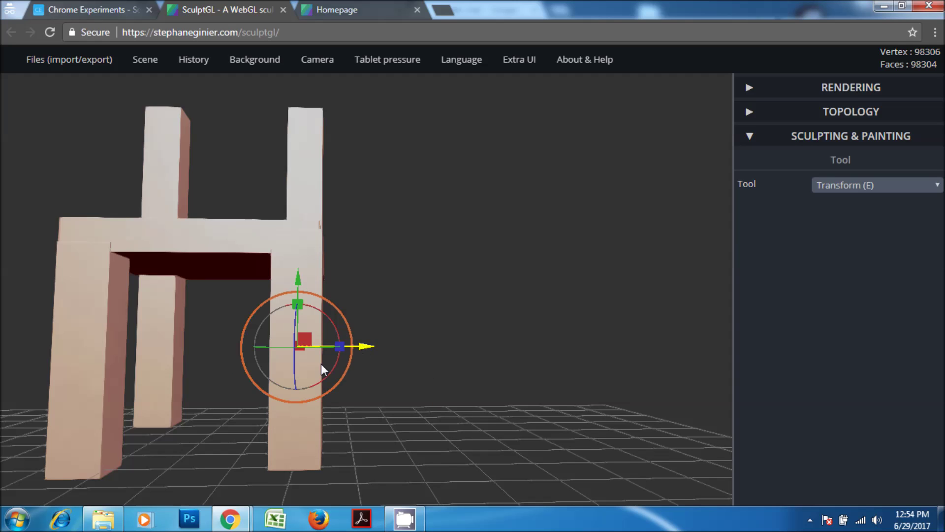
right_drag(405, 401, 455, 396)
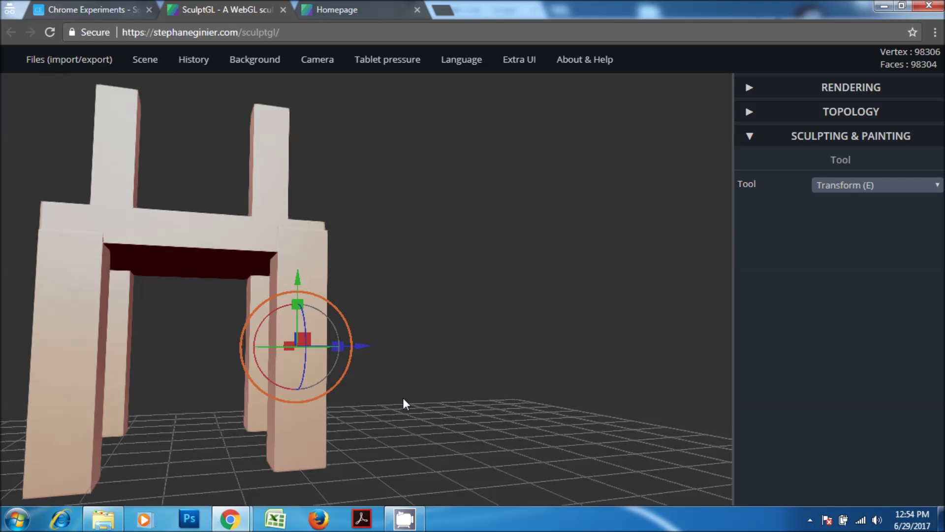
scroll(428, 297, down, 5)
right_drag(428, 298, 453, 337)
drag(384, 333, 443, 371)
key(ctrl+z)
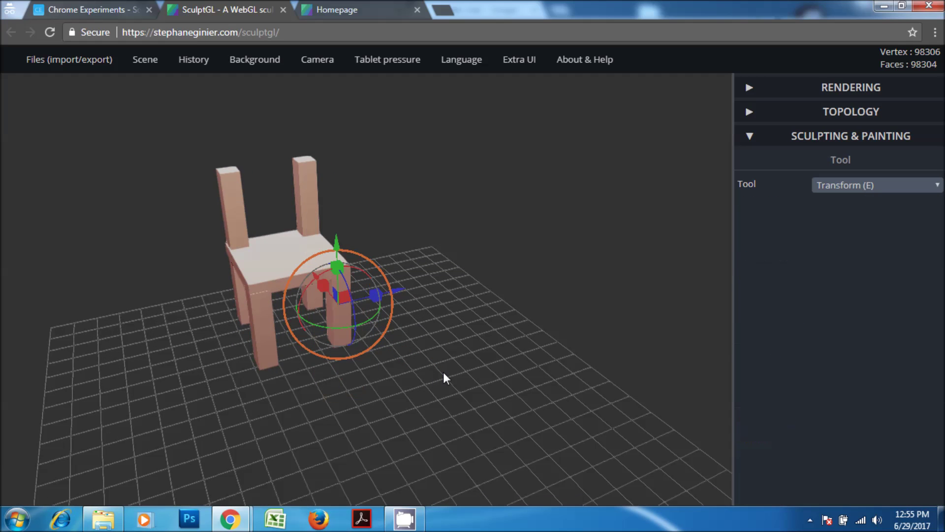
Add a cube, thin it into a panel along the chair's depth, and reduce its height to form a backrest rail
right_drag(384, 386, 405, 356)
mouse_move(154, 63)
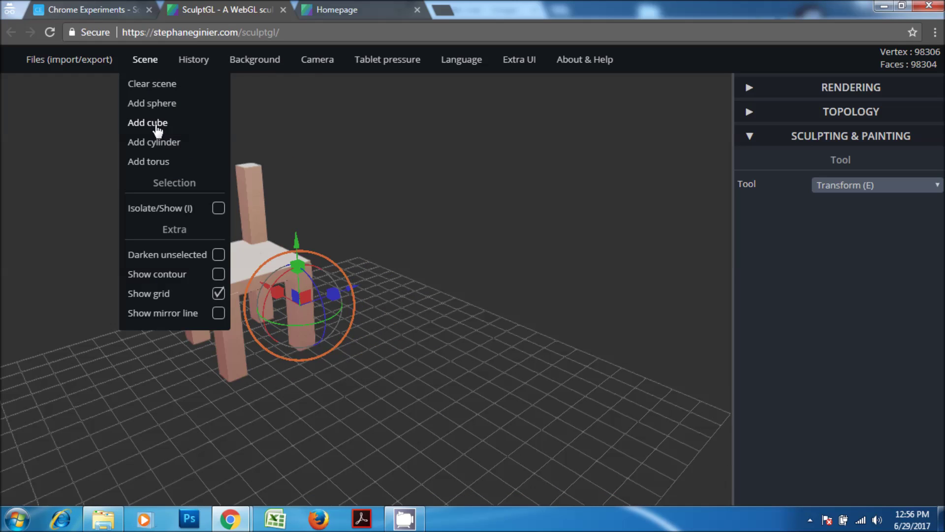
click(156, 123)
drag(298, 294, 312, 309)
right_drag(312, 309, 476, 334)
drag(343, 296, 315, 294)
right_drag(490, 358, 398, 259)
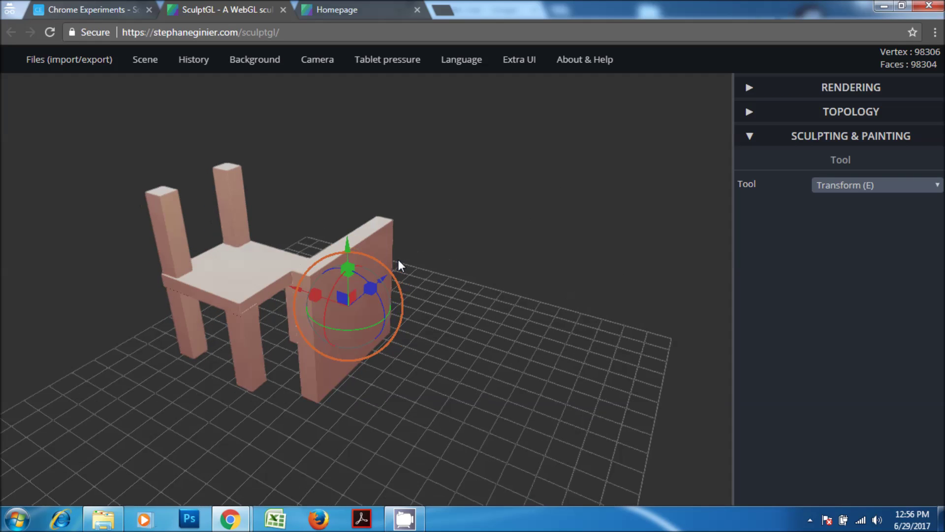
drag(351, 272, 349, 299)
right_drag(393, 386, 468, 382)
Raise the rail and move it back over the tops of the two rear posts
drag(378, 221, 374, 167)
drag(304, 226, 134, 190)
drag(418, 310, 212, 315)
drag(313, 172, 296, 146)
drag(228, 106, 226, 76)
drag(380, 333, 405, 184)
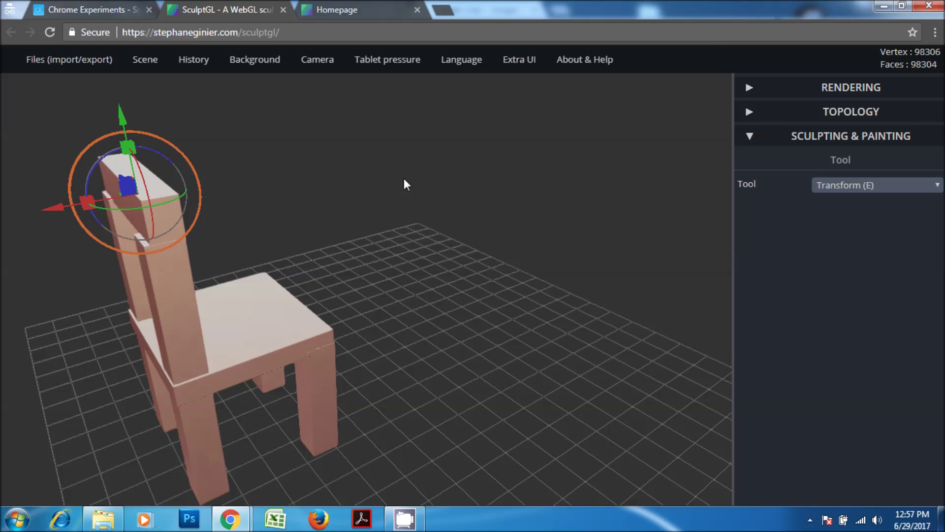
Adjust the rail's thickness and slide it into line with the two rear posts
mouse_move(83, 202)
mouse_down()
mouse_move(43, 208)
mouse_move(77, 206)
mouse_up()
drag(53, 210, 52, 208)
drag(353, 266, 84, 238)
drag(517, 319, 521, 412)
scroll(424, 314, down, 4)
scroll(444, 401, down, 3)
drag(444, 401, 435, 463)
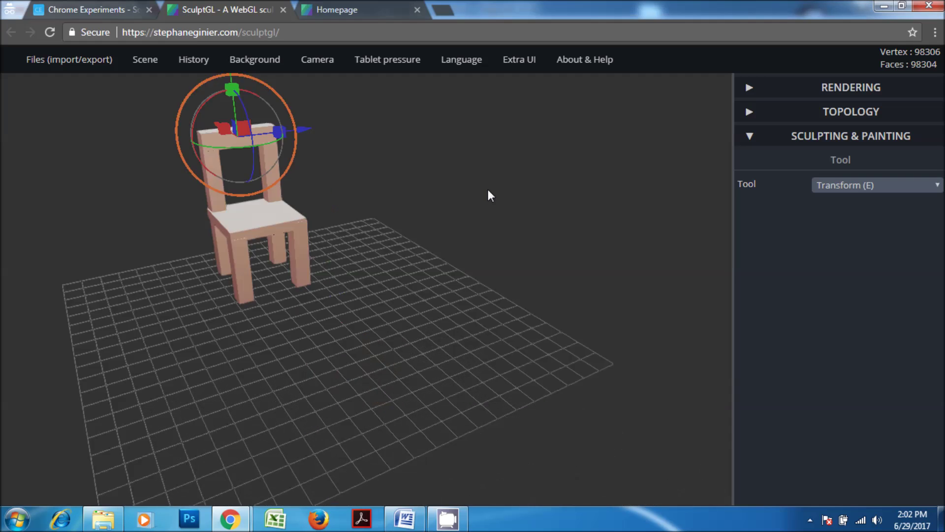
Add a cylinder, move it to the side of the chair, and delete the duplicate cylinder left in front of the chair
drag(489, 189, 495, 232)
mouse_move(145, 62)
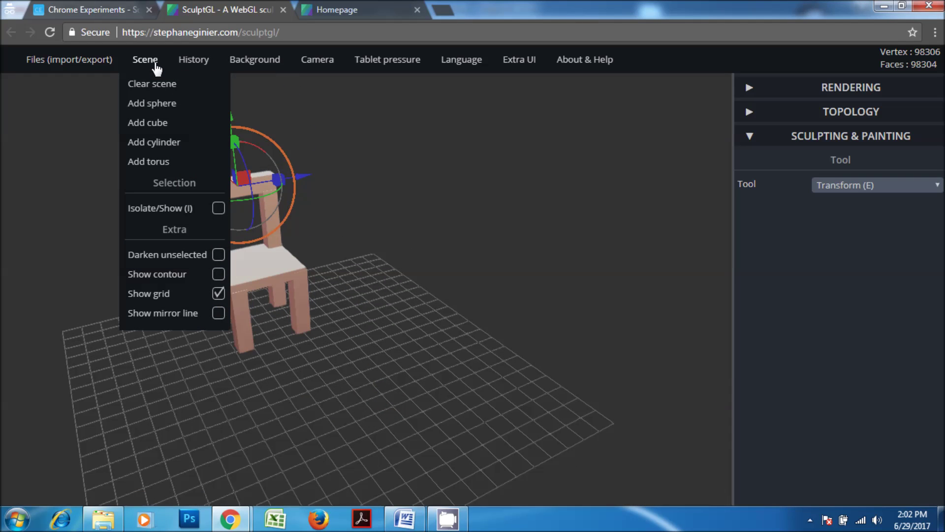
click(158, 144)
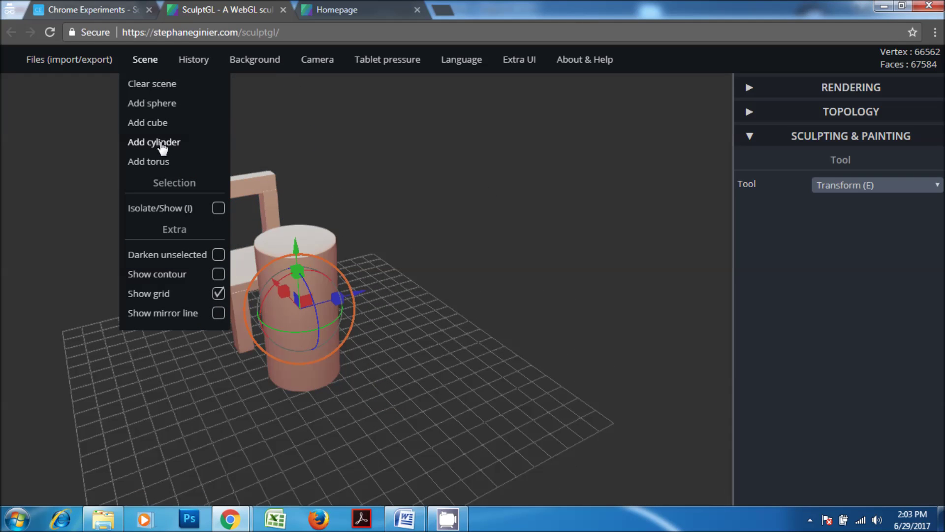
drag(354, 300, 487, 272)
click(314, 275)
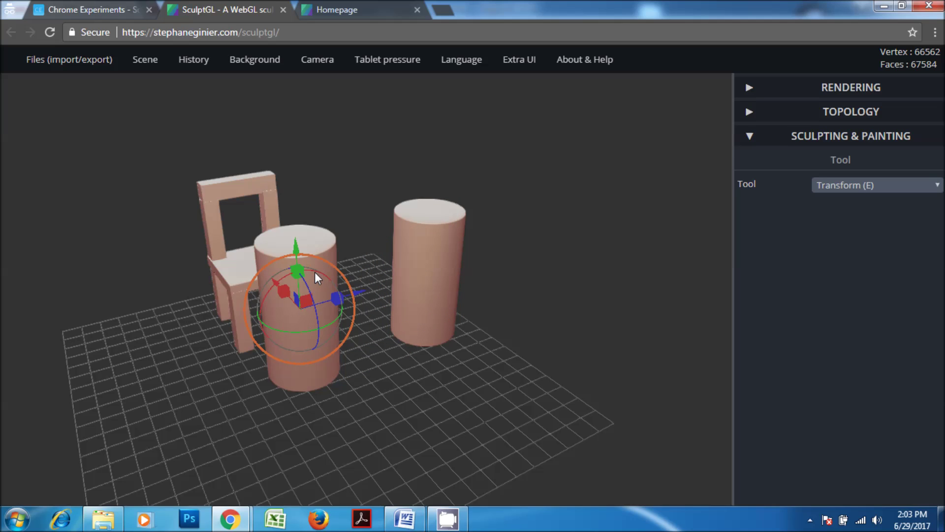
key(Delete)
Flatten the cylinder and widen it horizontally into a large round tabletop beside the chair
click(444, 228)
drag(444, 226, 512, 250)
drag(430, 241, 437, 264)
drag(464, 235, 524, 233)
drag(429, 235, 477, 247)
drag(493, 363, 571, 404)
drag(404, 196, 405, 201)
drag(541, 261, 561, 194)
scroll(516, 350, up, 2)
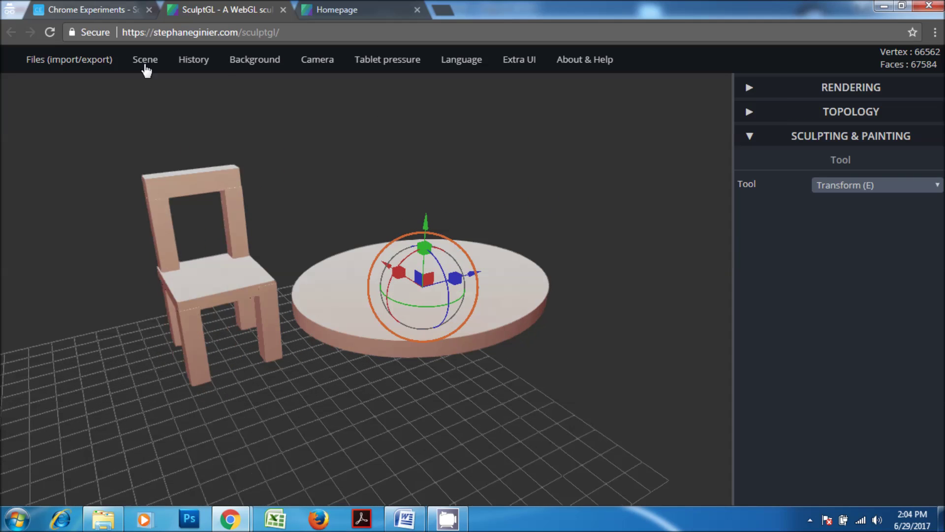
Add a cylinder, narrow it, slide it to the middle of the tabletop and lower it as the table's pedestal
click(145, 59)
click(150, 144)
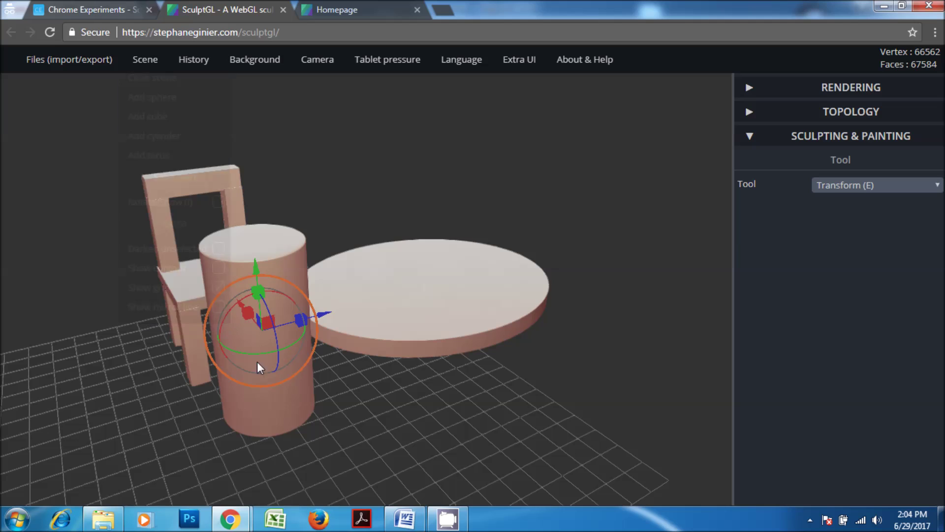
drag(315, 320, 258, 294)
drag(324, 317, 493, 285)
drag(529, 375, 536, 309)
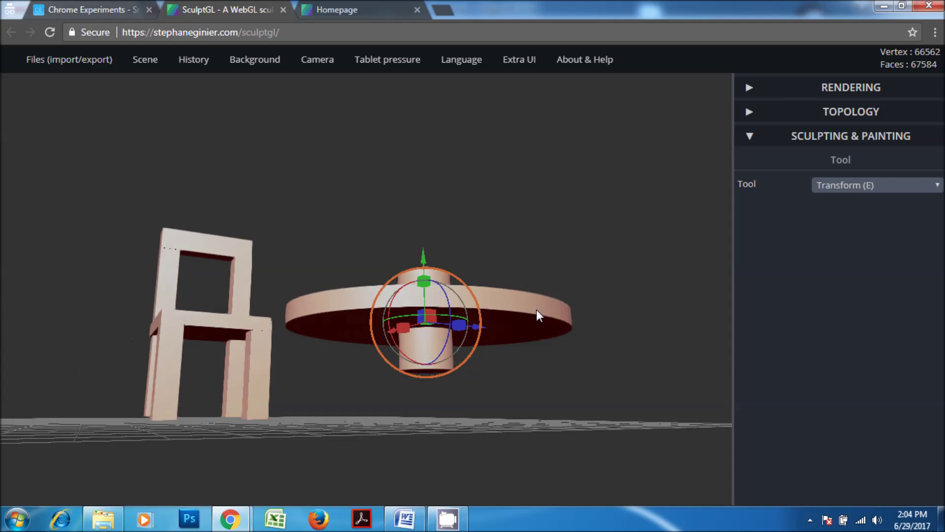
drag(424, 252, 426, 290)
drag(434, 322, 438, 303)
Centre the pedestal under the round tabletop, checking its alignment from below
drag(527, 386, 390, 199)
scroll(470, 321, down, 3)
mouse_move(497, 189)
mouse_down()
mouse_move(488, 191)
mouse_move(513, 194)
mouse_up()
drag(609, 320, 488, 310)
key(ctrl)
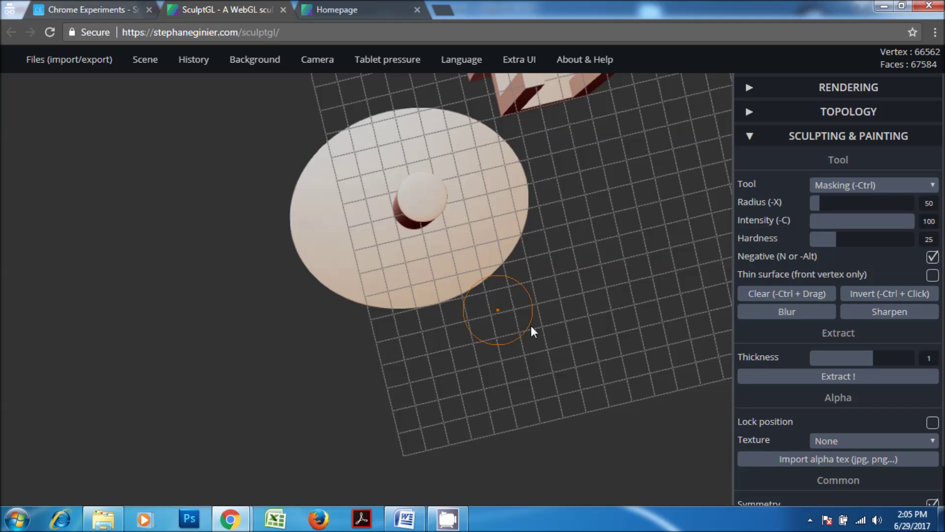
drag(353, 219, 355, 220)
drag(592, 268, 593, 386)
drag(512, 280, 479, 395)
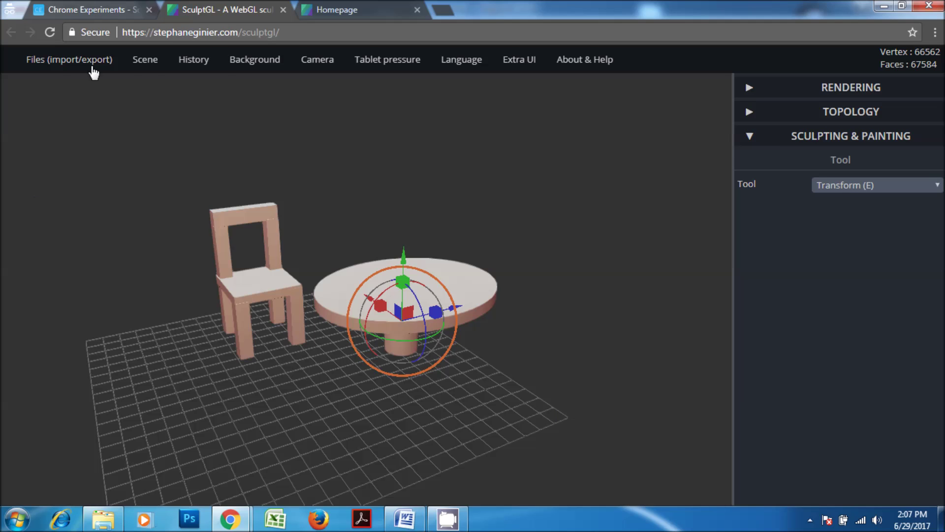
Add a cylinder, move it to the empty side of the chair and thin it into a slender stool leg
mouse_move(146, 60)
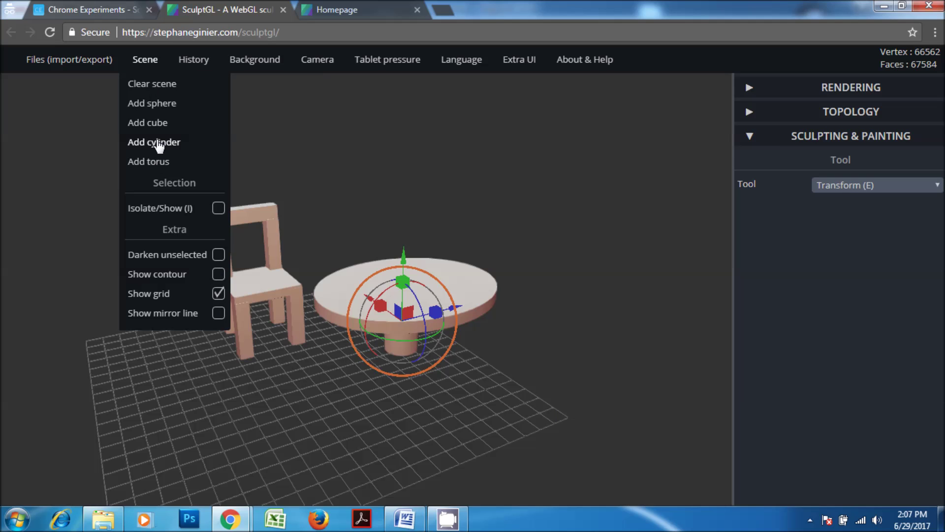
click(158, 143)
drag(355, 308, 127, 344)
drag(200, 320, 174, 250)
drag(189, 300, 139, 272)
drag(184, 292, 207, 299)
click(146, 60)
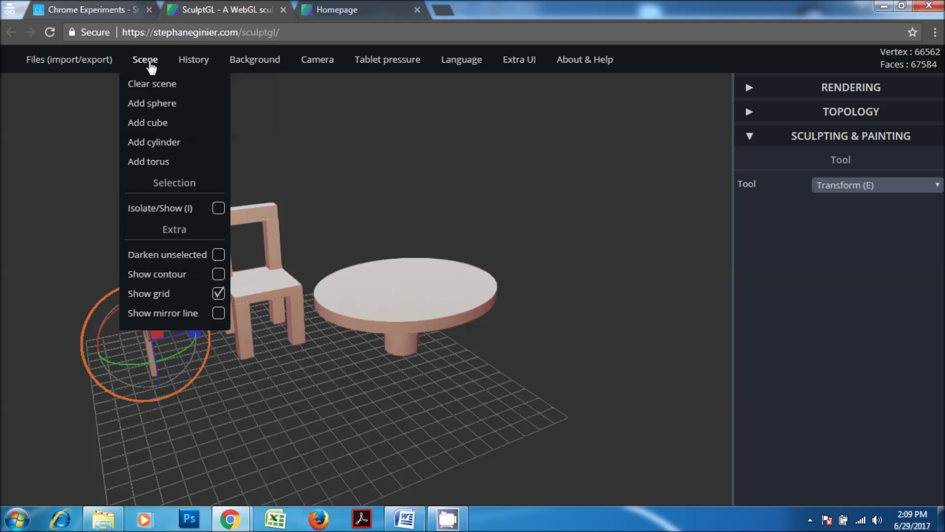
click(157, 103)
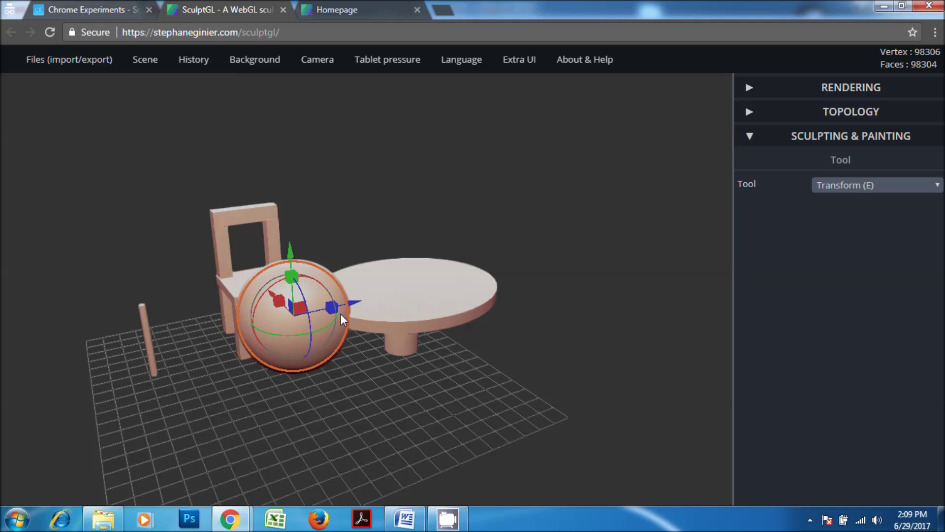
key(Delete)
click(326, 314)
key(Delete)
Add a second cylinder, thin it into a matching stool leg and move it beside the first leg
click(145, 60)
click(157, 142)
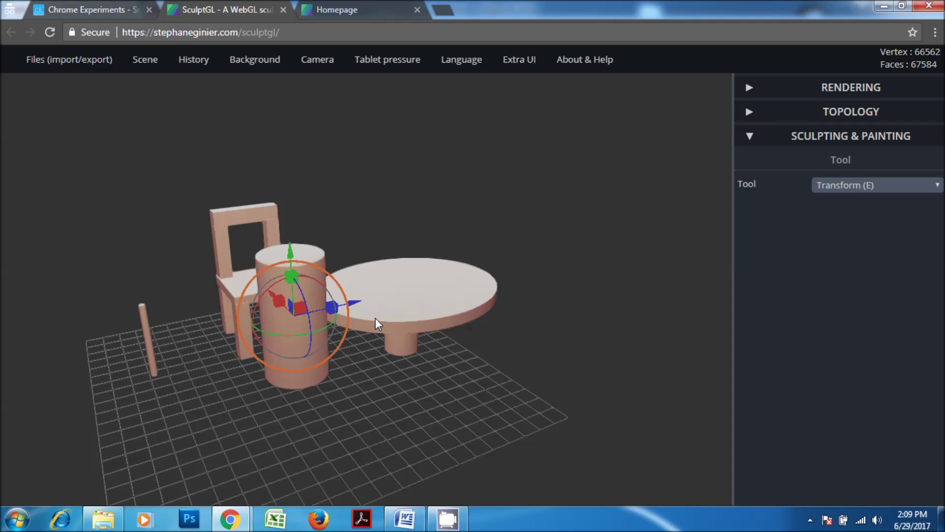
drag(357, 303, 273, 367)
drag(250, 296, 195, 325)
drag(255, 309, 211, 325)
mouse_move(201, 293)
mouse_down()
mouse_move(195, 201)
mouse_move(202, 290)
mouse_move(197, 247)
mouse_move(194, 280)
mouse_up()
drag(258, 315, 253, 316)
drag(202, 291, 200, 295)
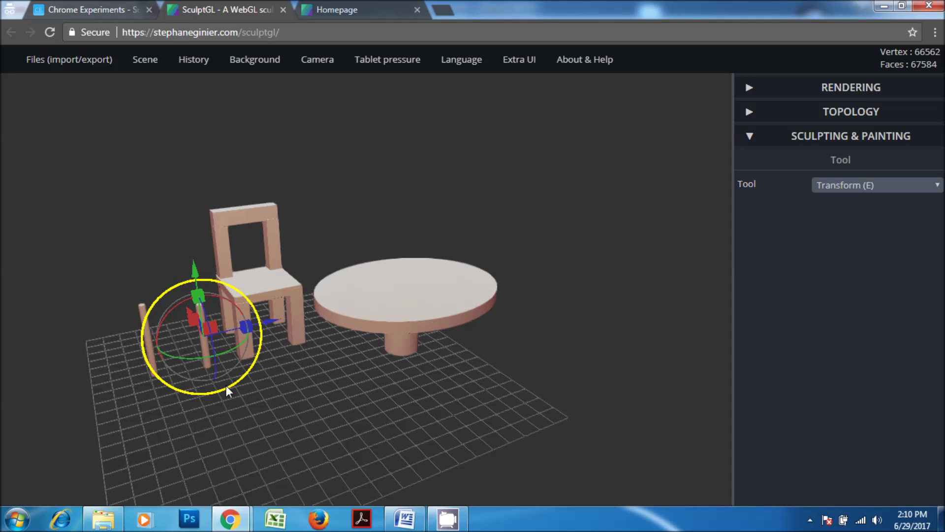
drag(272, 325, 190, 347)
mouse_move(205, 389)
mouse_down()
mouse_move(212, 421)
mouse_move(309, 418)
mouse_move(221, 405)
mouse_move(212, 384)
mouse_up()
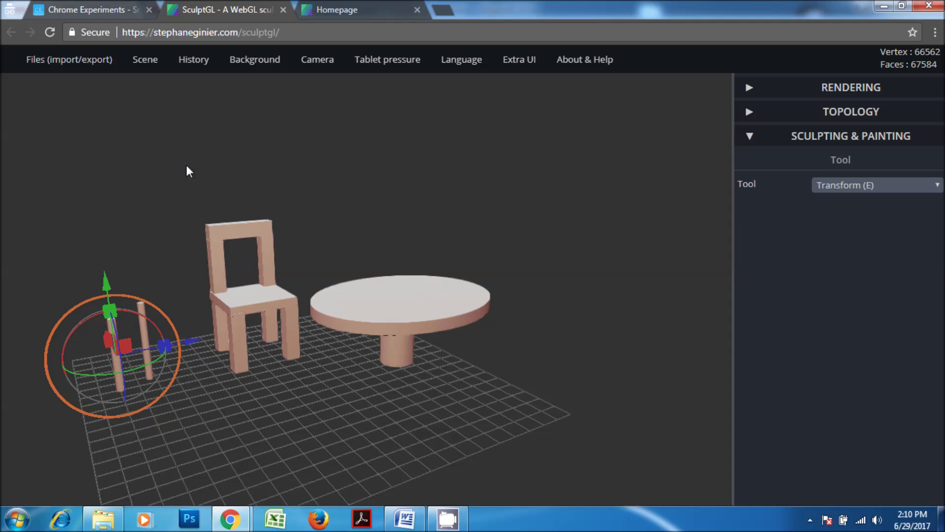
Add a third cylinder, thin it into a stool leg and place it near the other two legs
mouse_move(145, 59)
click(154, 142)
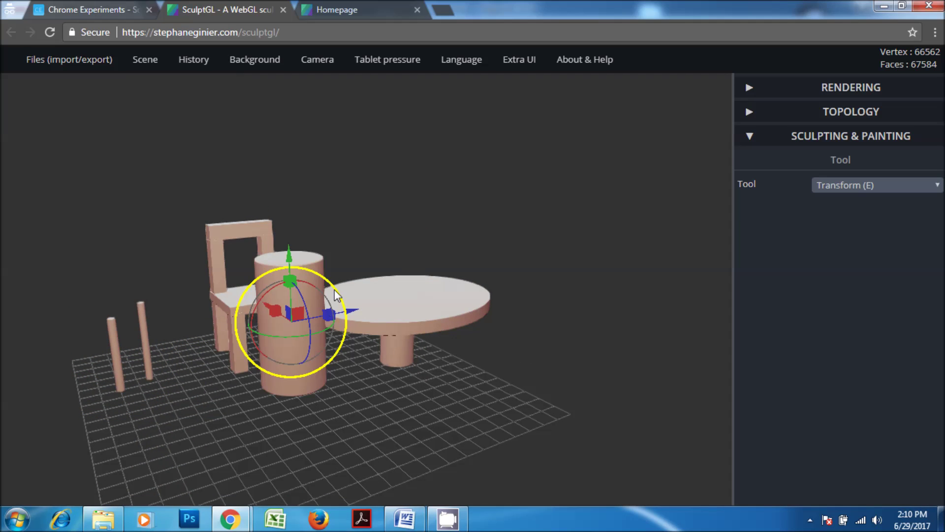
drag(264, 305, 286, 382)
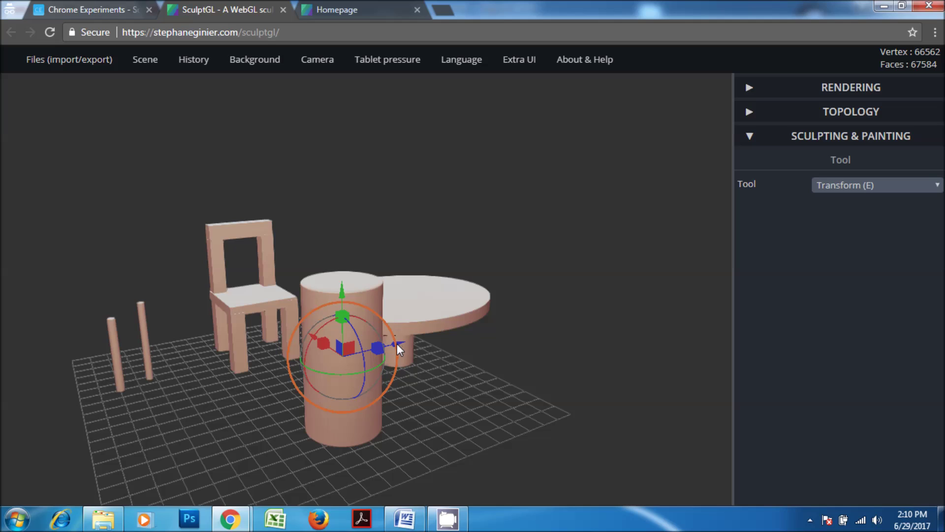
drag(399, 344, 351, 364)
drag(398, 343, 221, 379)
drag(149, 367, 123, 187)
drag(267, 418, 192, 424)
drag(117, 267, 211, 300)
drag(230, 353, 223, 339)
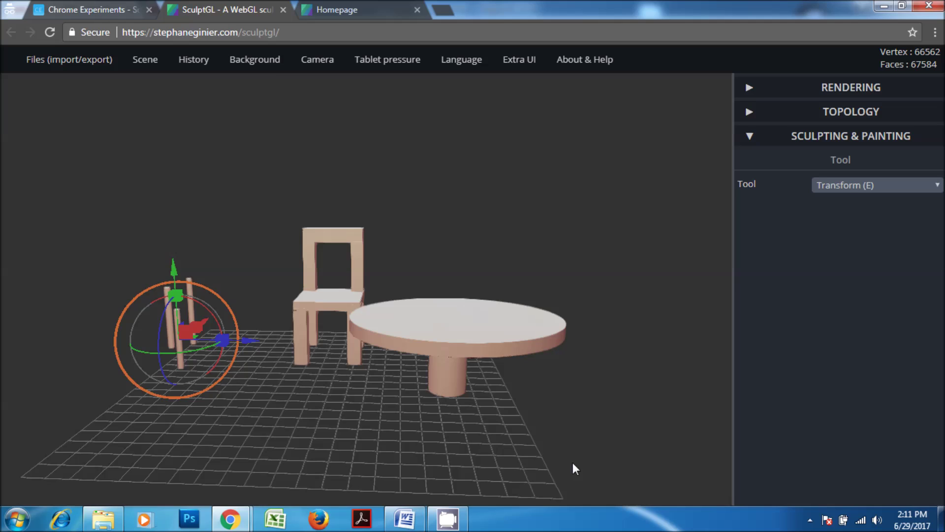
Add a fourth cylinder, move it toward the three legs and thin it into a matching stool leg
mouse_move(144, 59)
click(155, 141)
drag(363, 321, 298, 320)
drag(231, 307, 226, 314)
drag(233, 238, 230, 135)
drag(266, 276, 225, 256)
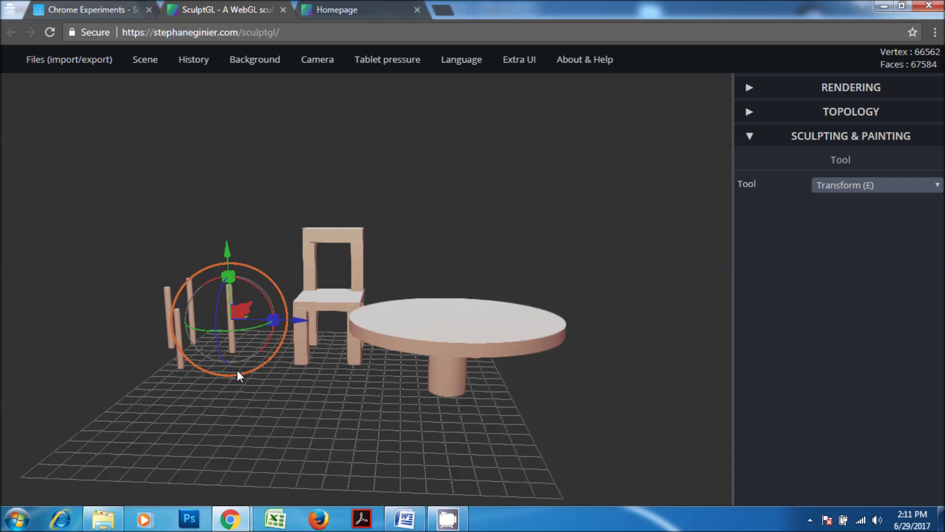
Adjust the fourth leg's height and reposition it on the grid using the top view
scroll(237, 370, up, 3)
drag(225, 364, 324, 273)
scroll(324, 273, down, 5)
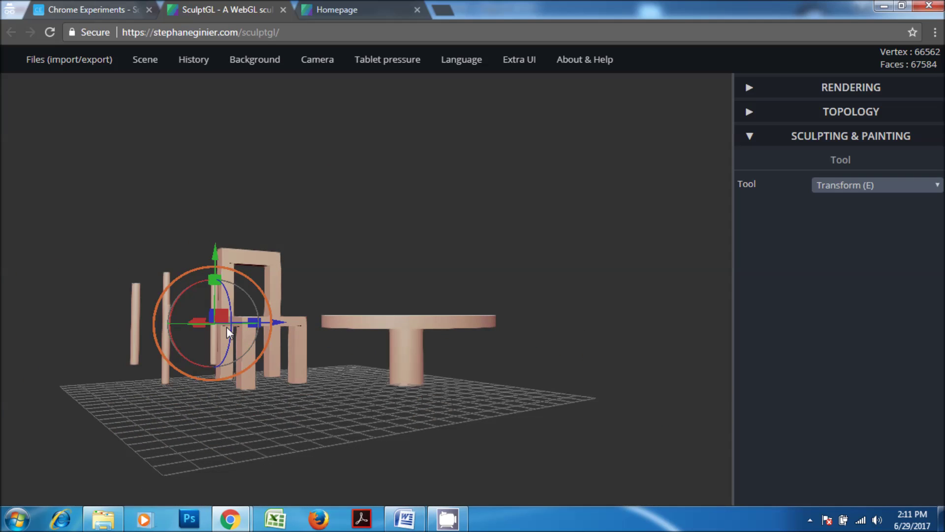
scroll(226, 327, up, 1)
scroll(182, 370, up, 2)
drag(190, 266, 194, 294)
drag(214, 413, 199, 463)
drag(358, 237, 310, 366)
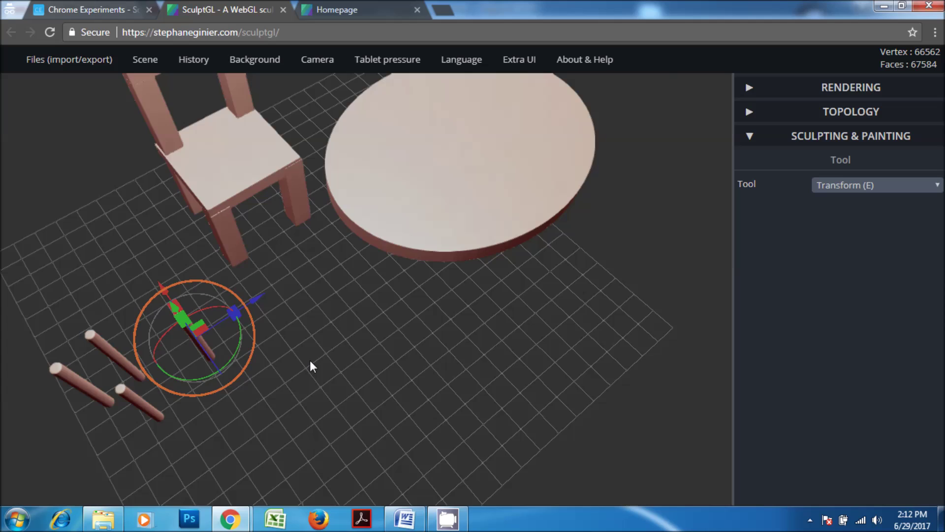
key(t)
ctrl+right_drag(99, 302, 250, 335)
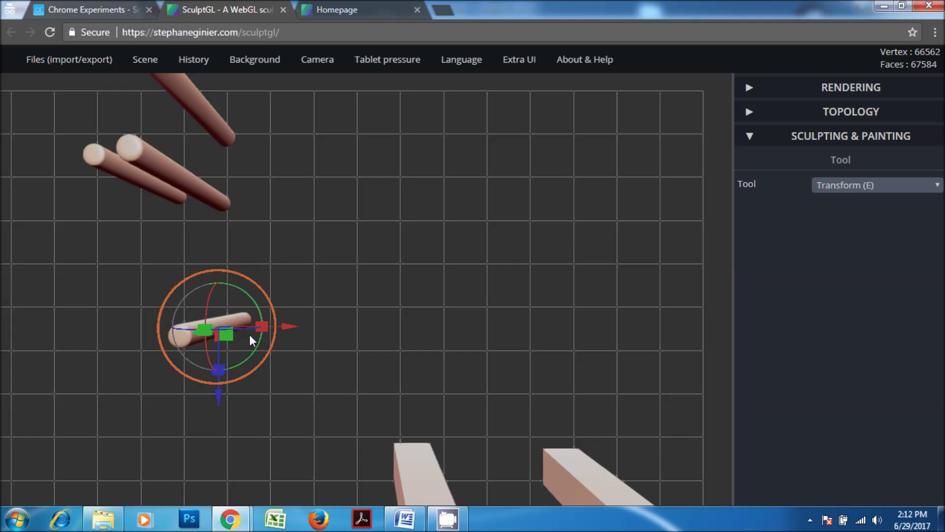
drag(296, 329, 269, 326)
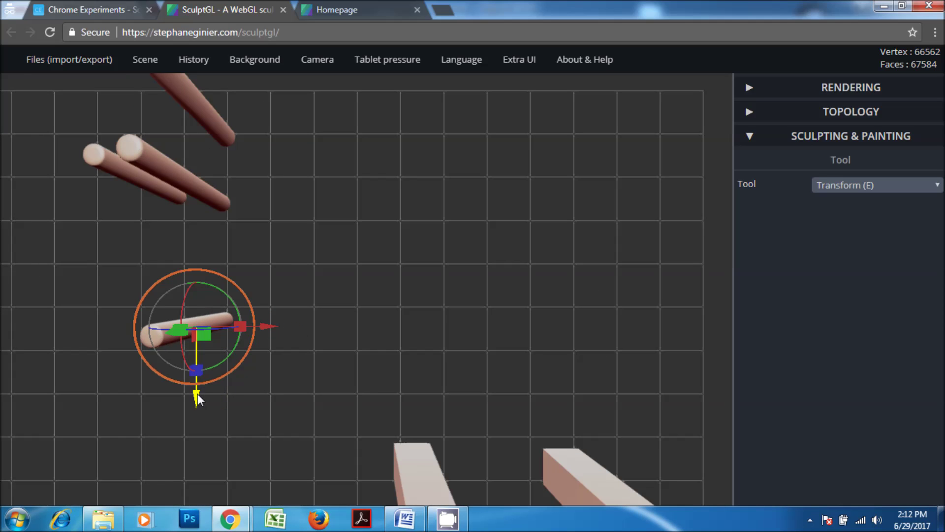
drag(201, 396, 198, 380)
In the top view, move two more stool legs next to the first placed leg to form corners of a square
click(214, 196)
drag(246, 183, 397, 202)
drag(323, 223, 319, 377)
mouse_move(385, 312)
mouse_down()
mouse_move(362, 312)
mouse_move(374, 317)
mouse_up()
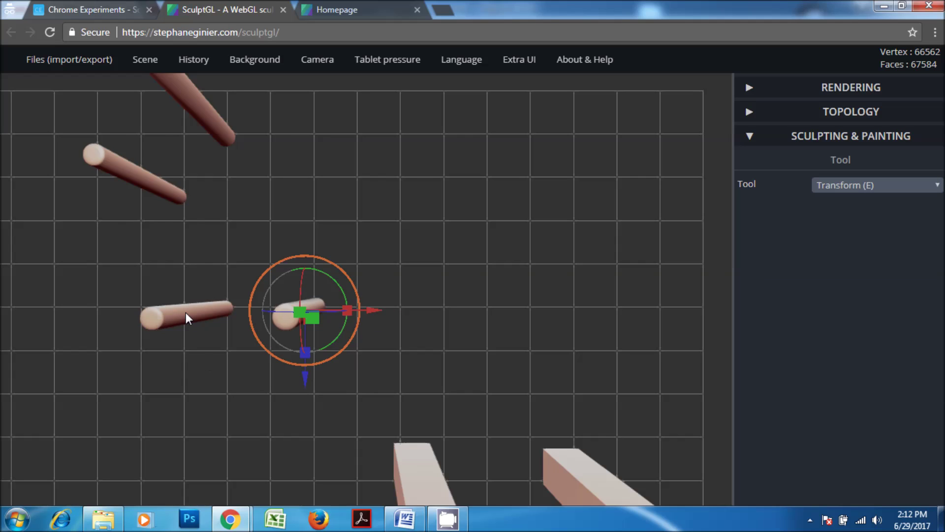
click(156, 182)
drag(146, 252, 143, 490)
drag(224, 410, 232, 408)
Move the remaining stool leg to the fourth corner of the square and refine its position from the top
click(219, 127)
drag(252, 120, 329, 113)
drag(273, 136, 257, 453)
drag(417, 289, 413, 368)
key(f)
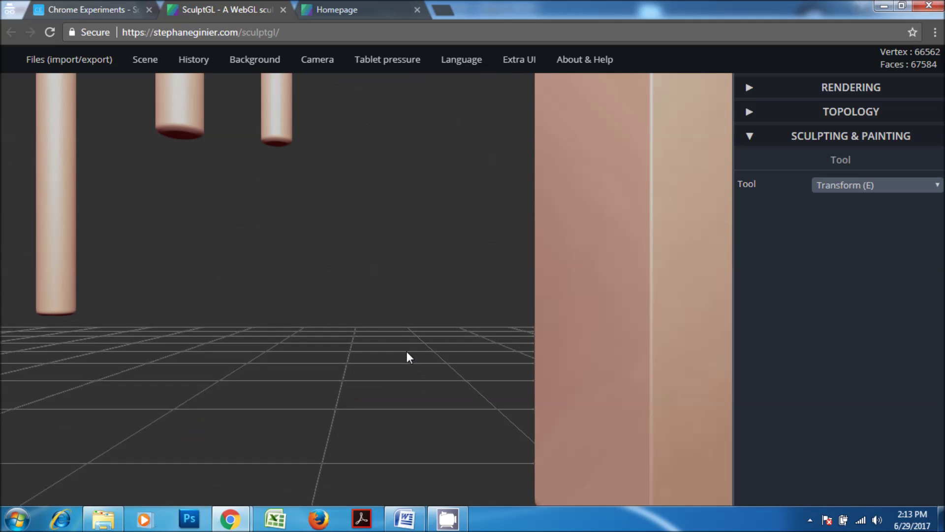
key(t)
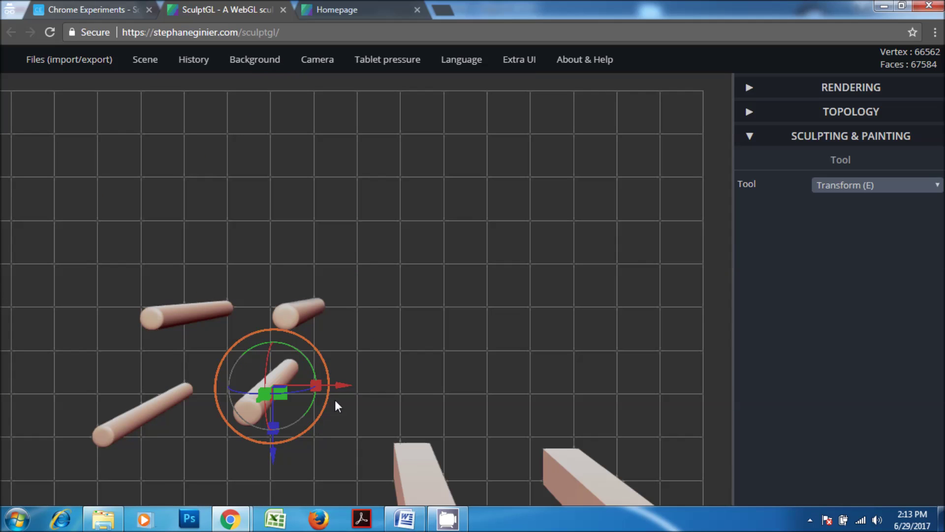
mouse_move(332, 387)
mouse_down()
mouse_move(368, 385)
mouse_move(350, 391)
mouse_up()
drag(302, 450, 300, 483)
Lower the stool legs one by one so that they stand at a similar height near the floor grid
drag(413, 335, 466, 308)
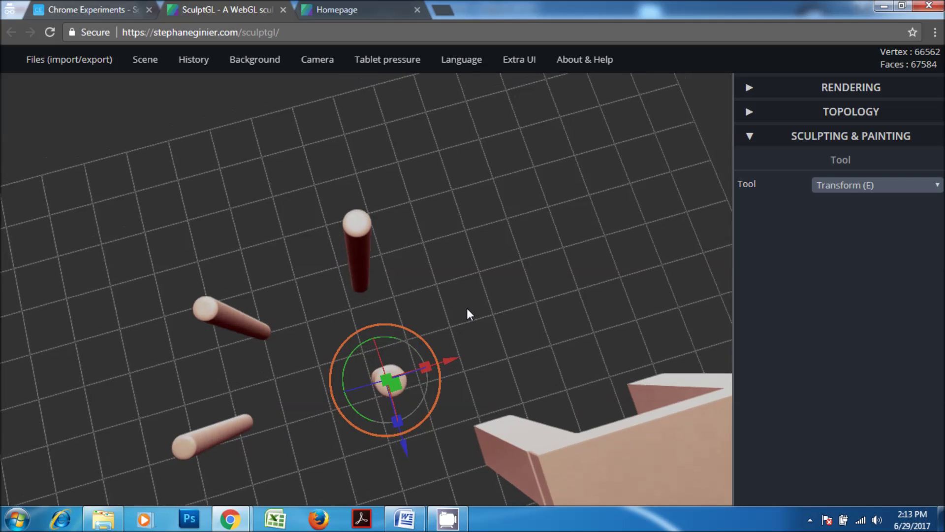
right_drag(432, 297, 386, 279)
scroll(270, 175, up, 2)
scroll(366, 263, down, 3)
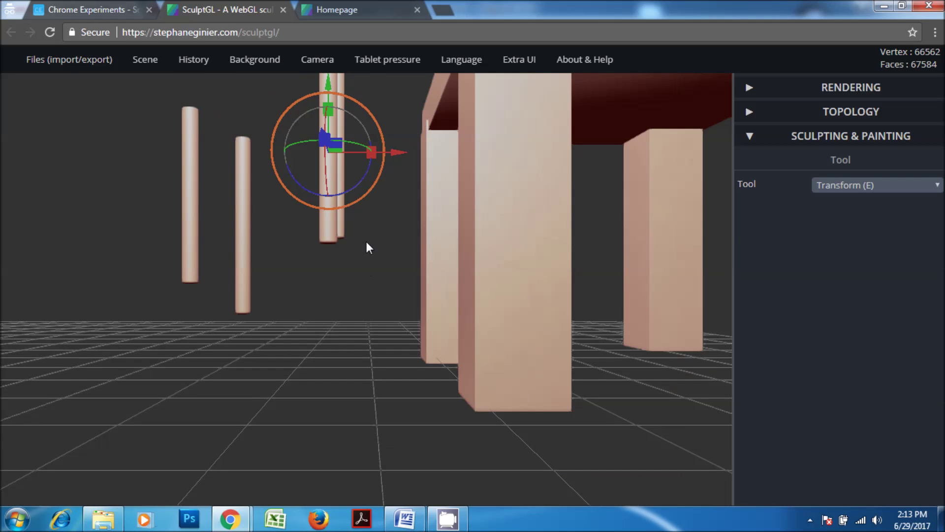
mouse_move(366, 239)
middle_down()
mouse_move(370, 277)
mouse_move(371, 235)
middle_up()
drag(345, 166, 359, 245)
click(265, 243)
drag(264, 214, 276, 247)
click(222, 214)
drag(220, 196, 230, 266)
click(356, 205)
drag(359, 161, 358, 241)
Nudge three of the stool legs horizontally to even out the spacing of the square layout
drag(414, 262, 130, 284)
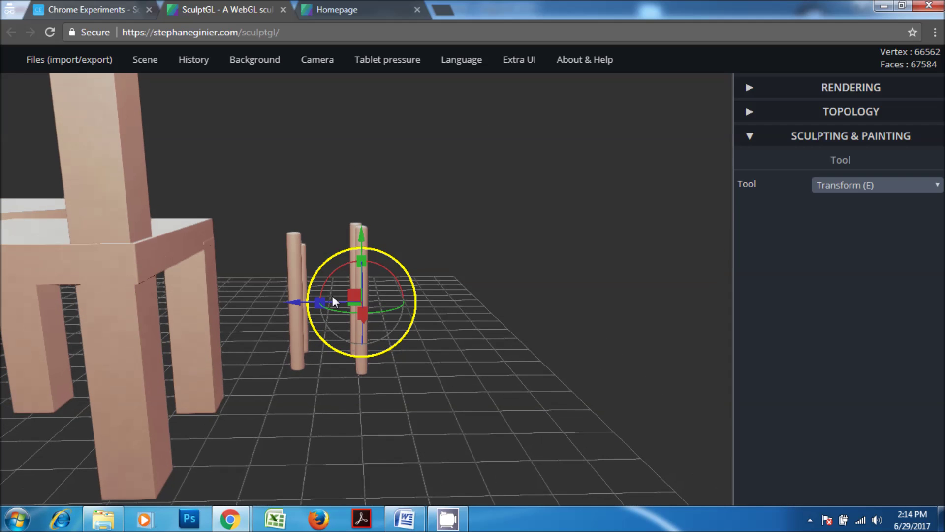
drag(371, 284, 268, 161)
click(299, 133)
drag(660, 338, 358, 399)
drag(289, 218, 284, 223)
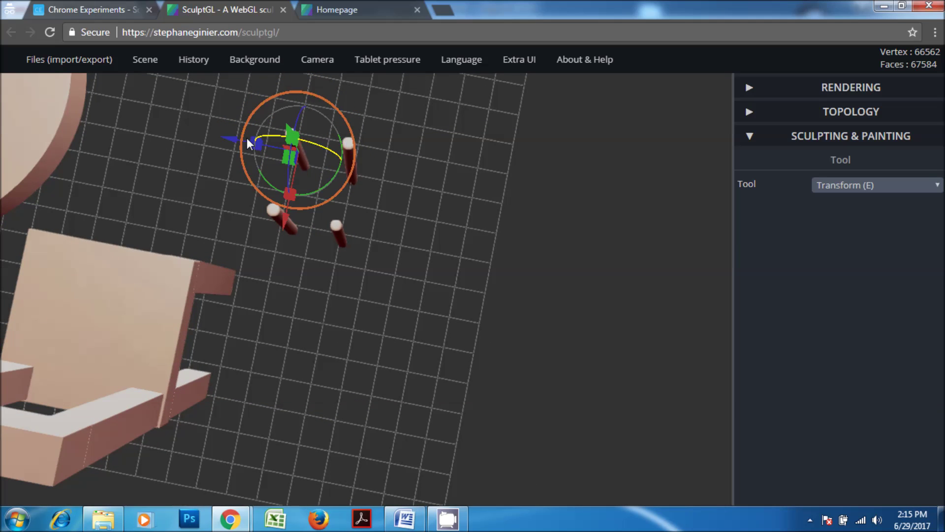
drag(239, 142, 221, 135)
click(338, 229)
mouse_move(323, 291)
mouse_down()
mouse_move(323, 306)
mouse_move(326, 299)
mouse_up()
click(273, 205)
drag(217, 211, 211, 198)
drag(256, 288, 259, 282)
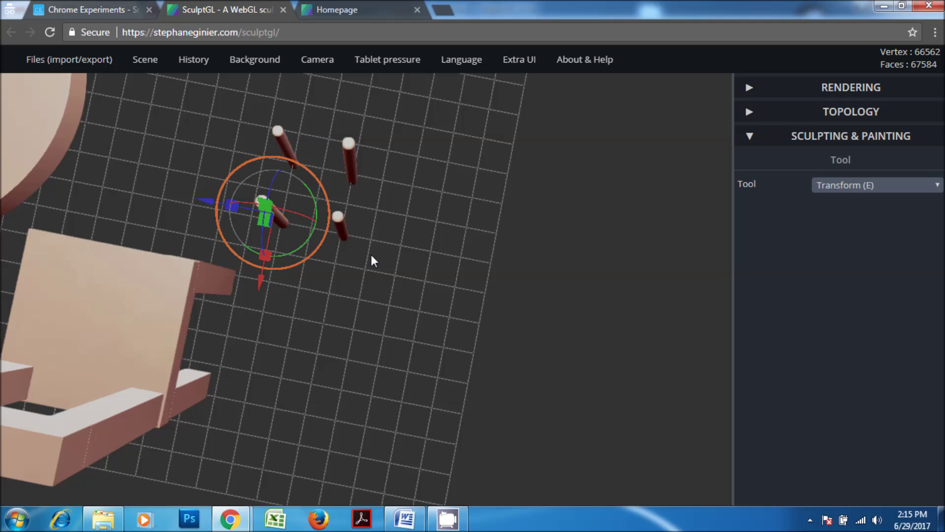
Align the two outer stool legs with their neighbours, and shift the leg nearest the chair slightly outward
click(351, 175)
drag(334, 231, 338, 224)
click(344, 231)
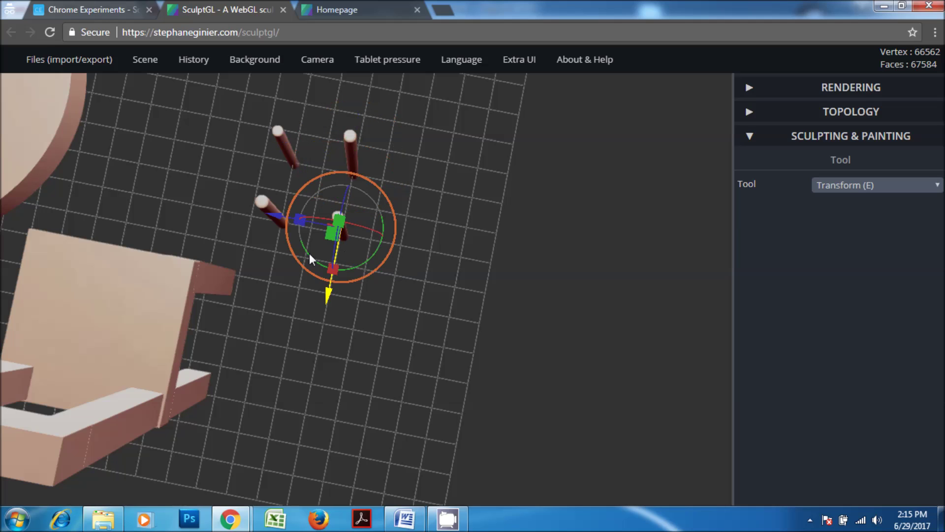
drag(278, 214, 275, 214)
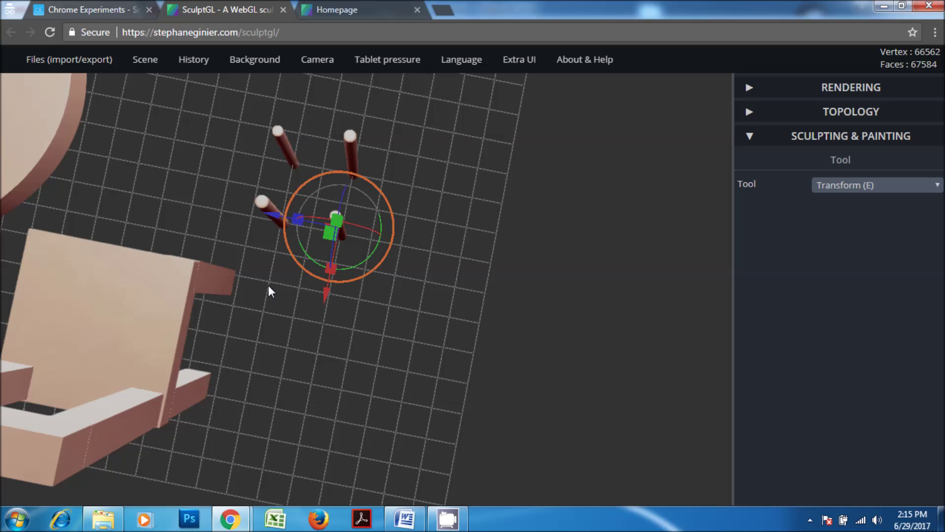
click(265, 202)
drag(216, 202, 209, 199)
mouse_move(498, 287)
mouse_down()
mouse_move(448, 165)
mouse_move(486, 152)
mouse_move(415, 340)
mouse_move(643, 296)
mouse_move(444, 382)
mouse_move(561, 355)
mouse_move(515, 397)
mouse_up()
drag(481, 296, 479, 291)
scroll(478, 290, down, 2)
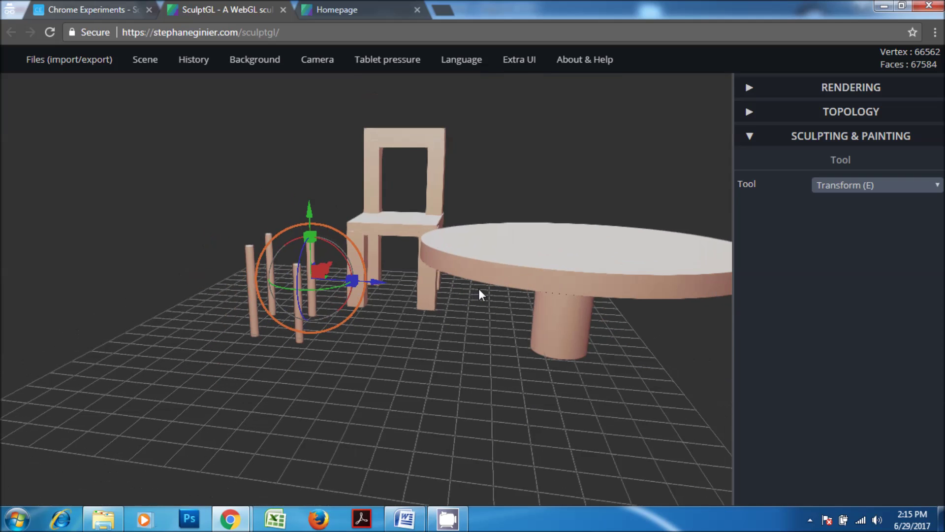
Add a cylinder, flatten it into a round stool seat and move it down over the four legs
mouse_move(136, 61)
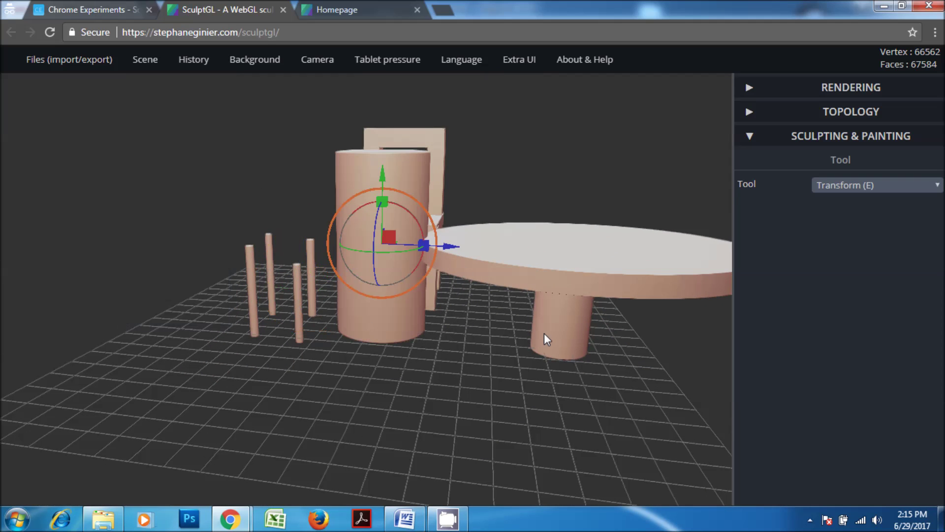
drag(382, 200, 380, 256)
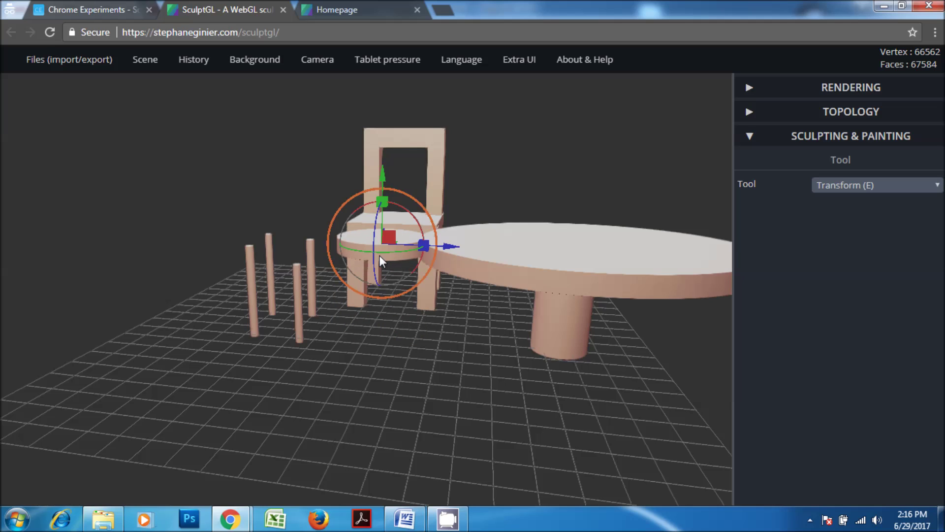
drag(454, 247, 348, 232)
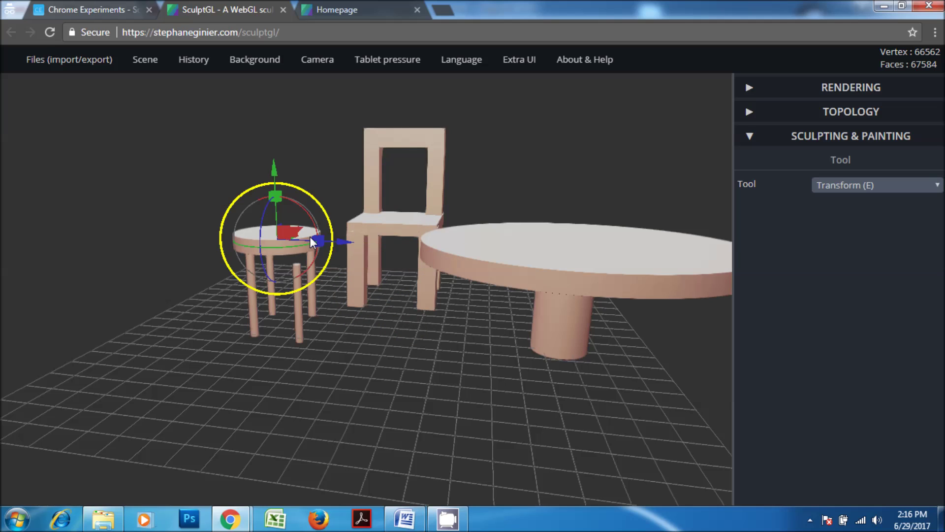
drag(274, 170, 281, 201)
right_drag(286, 278, 333, 312)
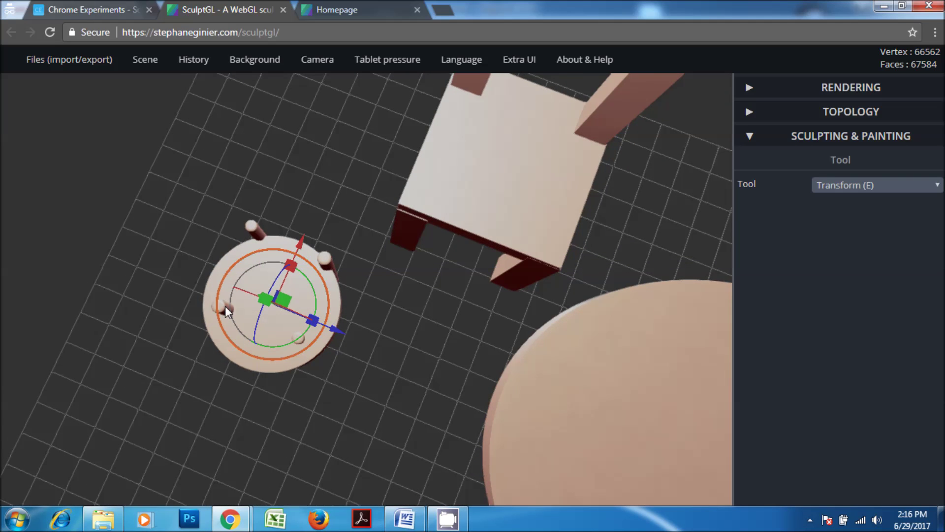
drag(303, 241, 312, 228)
Adjust the height of the two front stool legs so that they meet the underside of the seat
right_drag(385, 375, 314, 363)
click(267, 339)
scroll(260, 246, up, 1)
mouse_move(264, 284)
mouse_down()
mouse_move(267, 292)
mouse_move(266, 271)
mouse_up()
click(324, 226)
drag(324, 242, 326, 248)
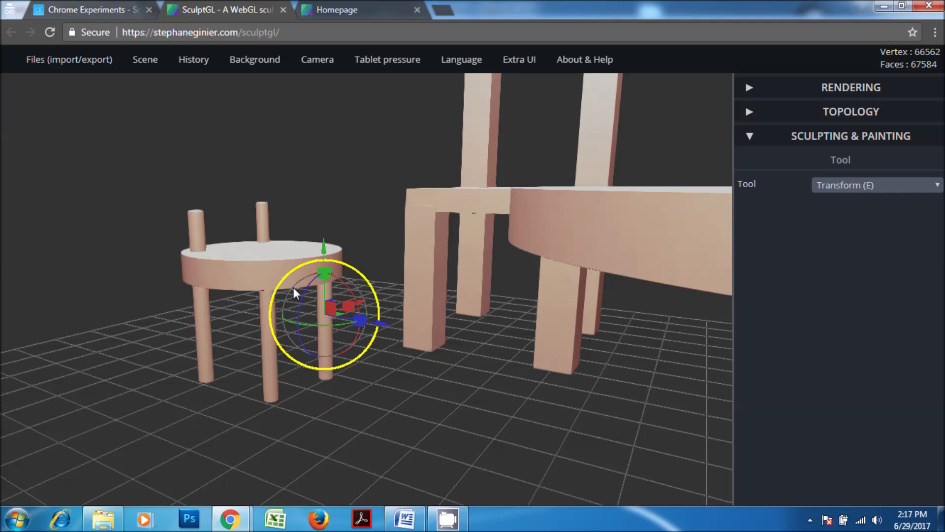
Lower the two stool legs that poke through the seat until their tops sit below its surface
click(199, 221)
drag(196, 229, 200, 249)
click(262, 213)
drag(262, 214, 264, 246)
drag(349, 218, 270, 221)
drag(168, 371, 536, 374)
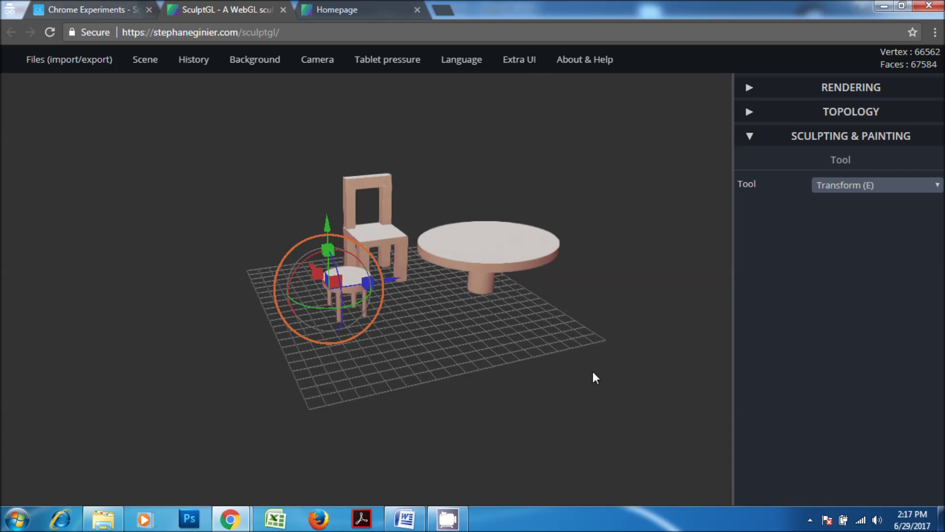
Switch to the Brush tool and view the stool, chair and table without the transform handles
scroll(522, 372, up, 2)
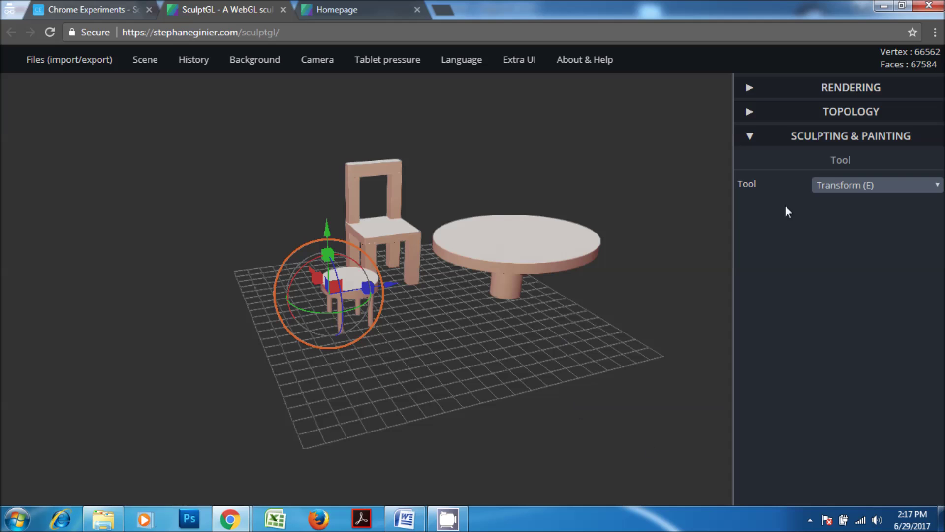
click(886, 186)
click(886, 201)
mouse_move(621, 330)
mouse_down()
mouse_move(573, 339)
mouse_move(593, 340)
mouse_up()
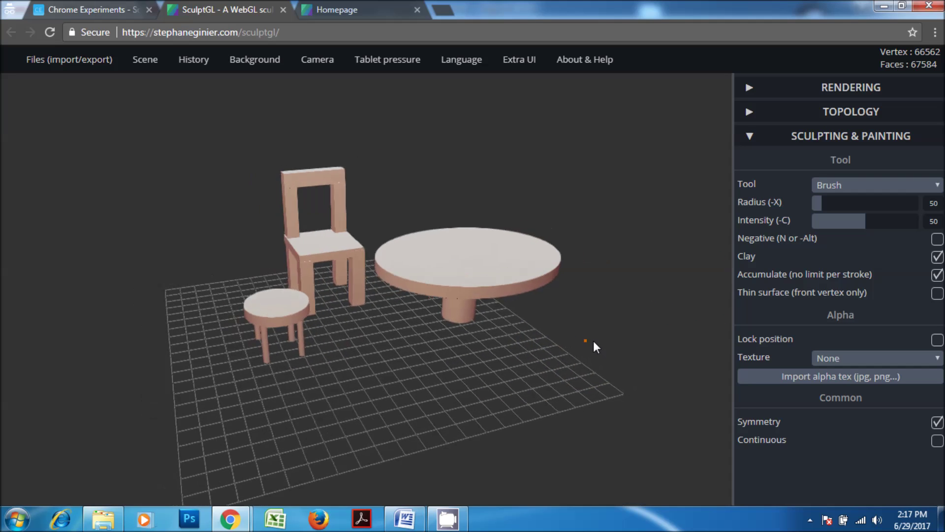
Add a cylinder, flatten it into a round disc with the Transform tool and place it in front of the stool
click(144, 59)
click(144, 142)
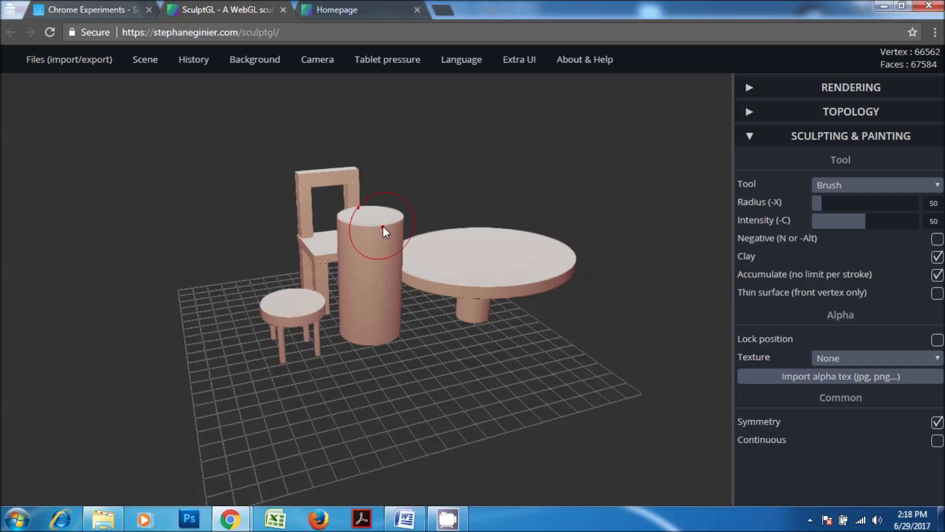
click(876, 186)
click(848, 355)
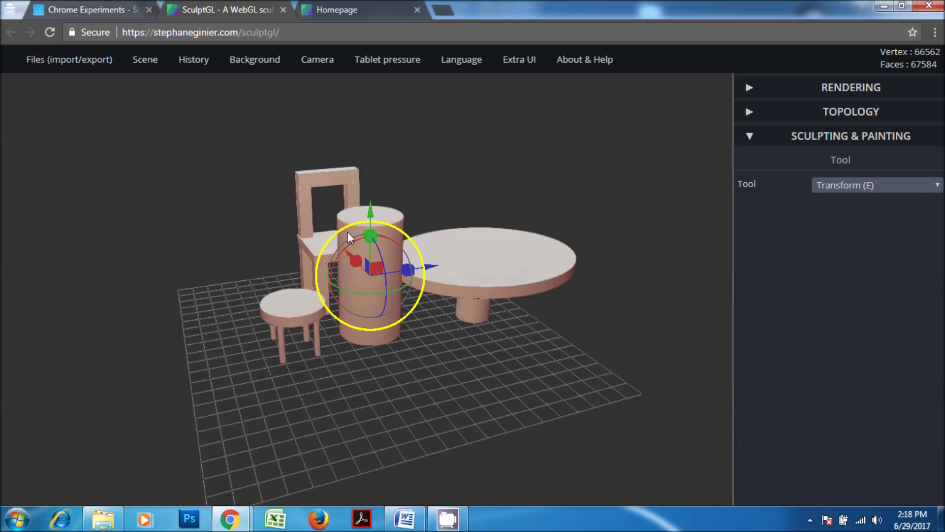
drag(350, 255, 394, 304)
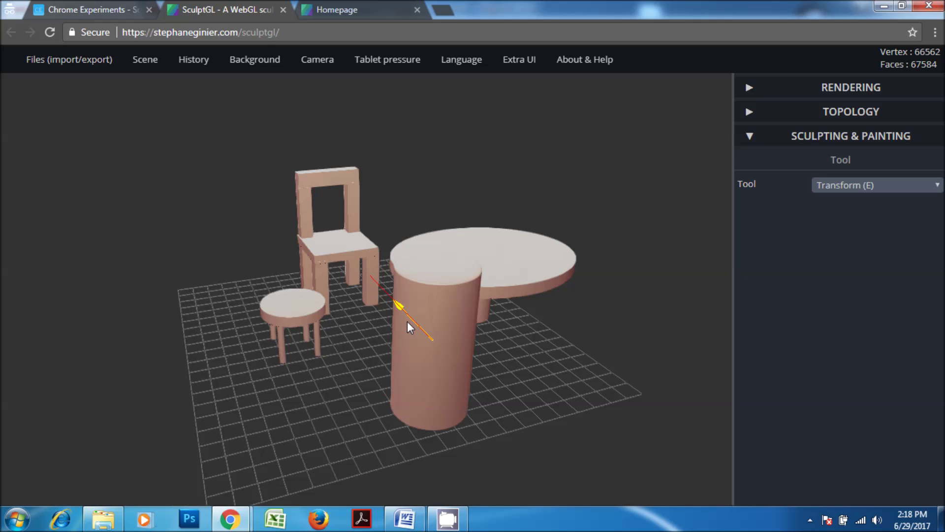
click(407, 321)
drag(439, 303, 437, 326)
key(ctrl)
drag(494, 328, 367, 359)
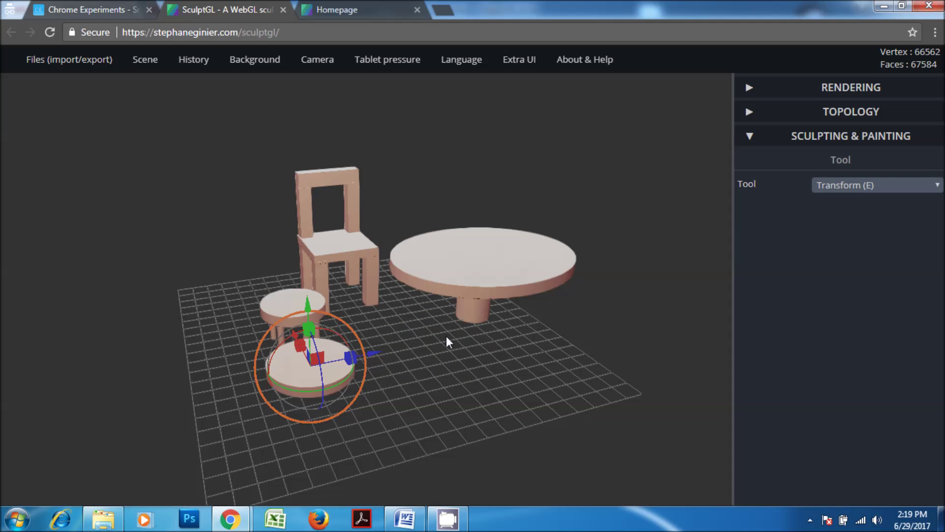
Move the disc beside the stool's outer side and rotate it into a tilted, upright position as a backrest
drag(446, 336, 492, 437)
drag(321, 364, 245, 248)
drag(336, 267, 308, 294)
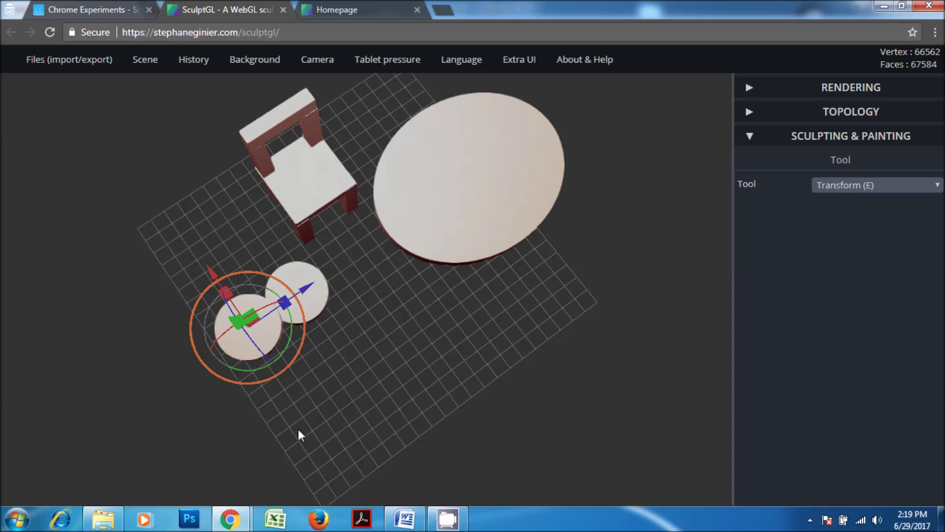
drag(297, 429, 288, 306)
drag(208, 257, 265, 223)
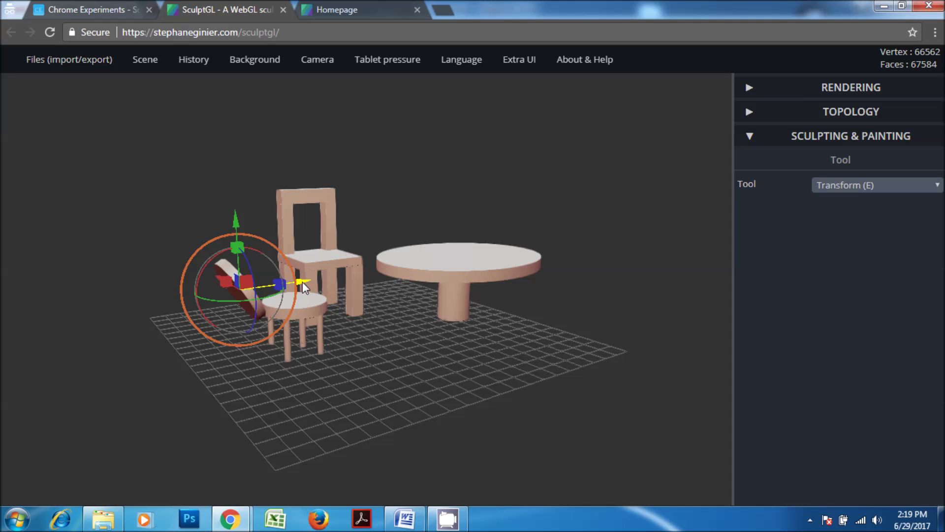
Shift the tilted backrest against the outer edge of the stool seat, and switch to the Brush tool
drag(302, 281, 323, 276)
drag(394, 374, 363, 344)
drag(253, 241, 262, 229)
drag(295, 392, 284, 254)
drag(363, 377, 427, 348)
click(857, 192)
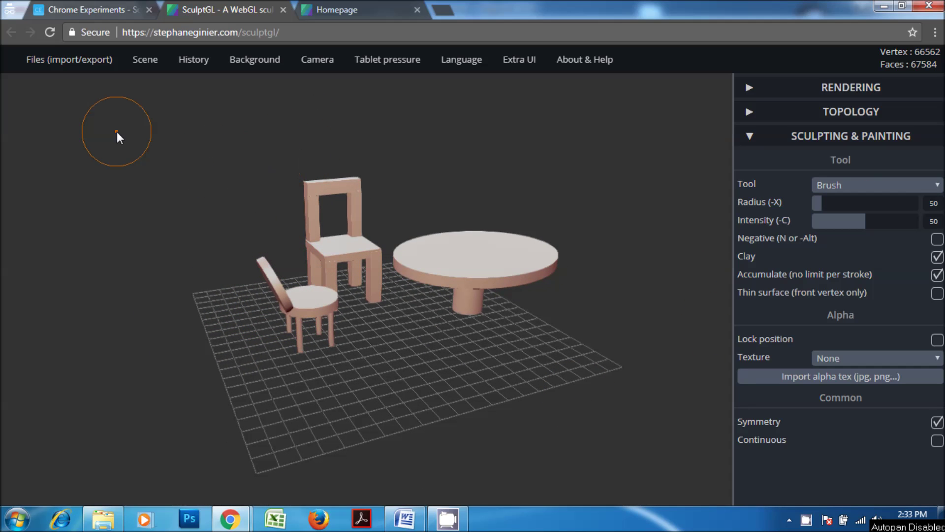
Hide the scene grid and turn it back on
mouse_move(65, 69)
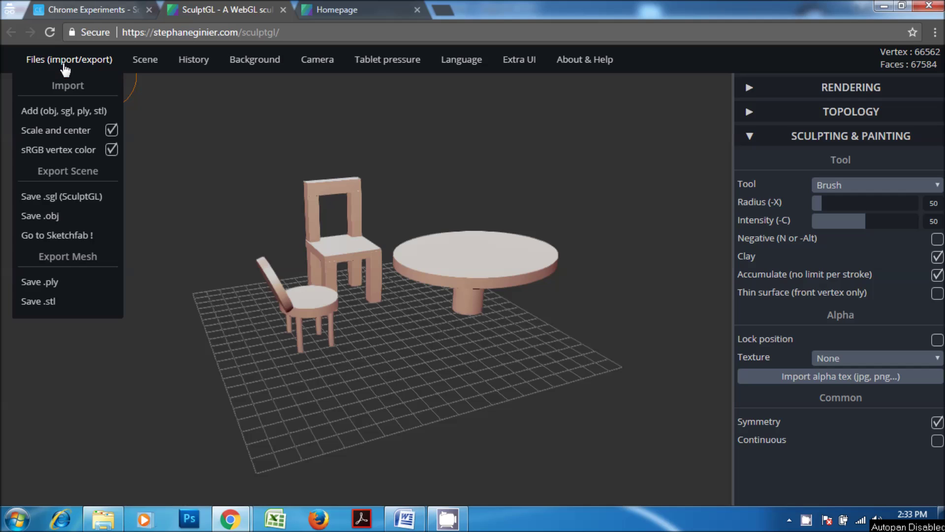
mouse_move(144, 62)
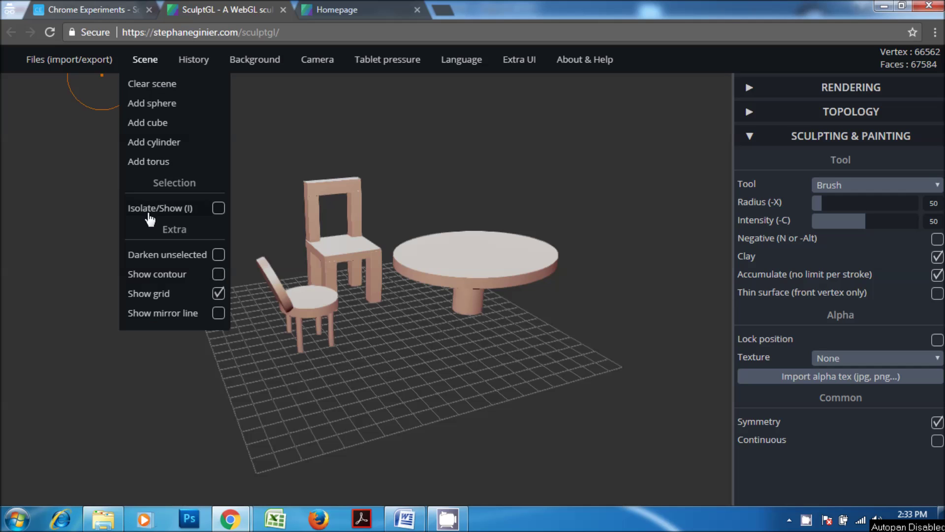
click(217, 295)
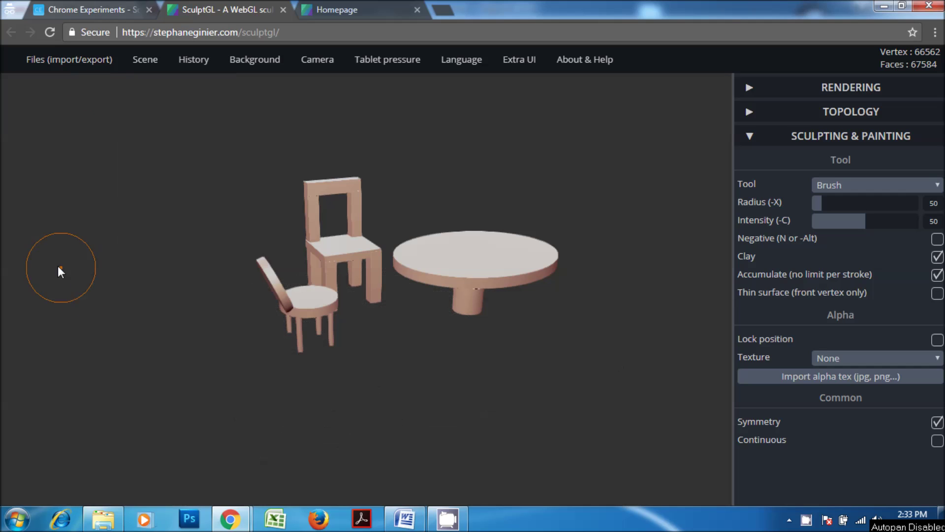
mouse_move(140, 70)
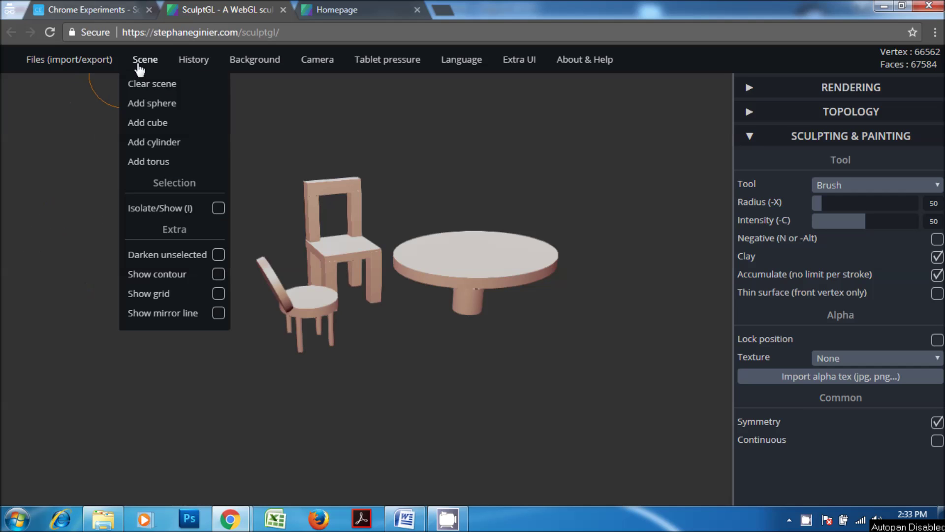
click(218, 294)
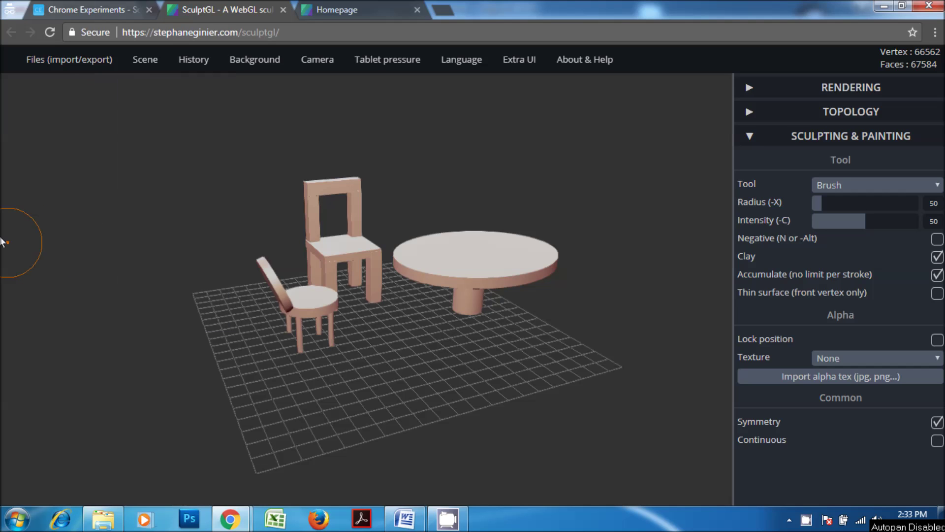
Export the scene as an OBJ file named "Table chairs" in the SculptGL folder
mouse_move(44, 59)
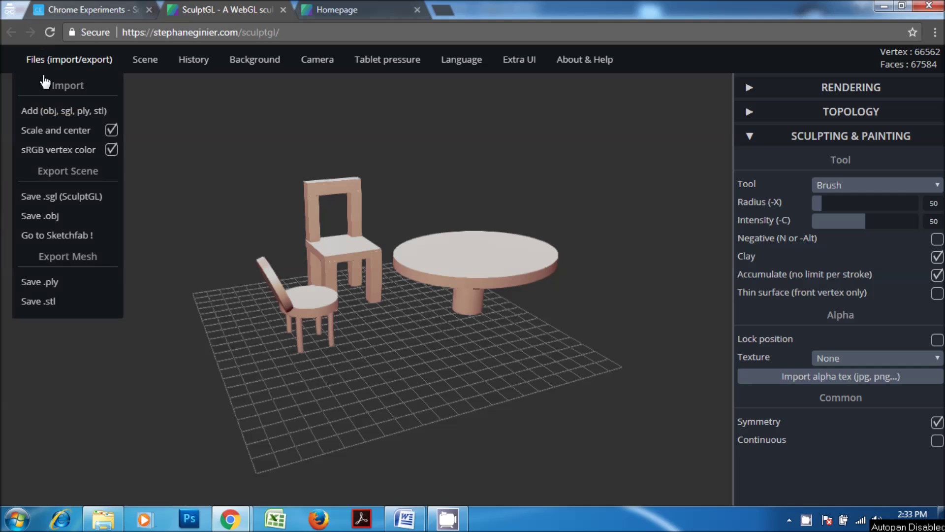
click(40, 215)
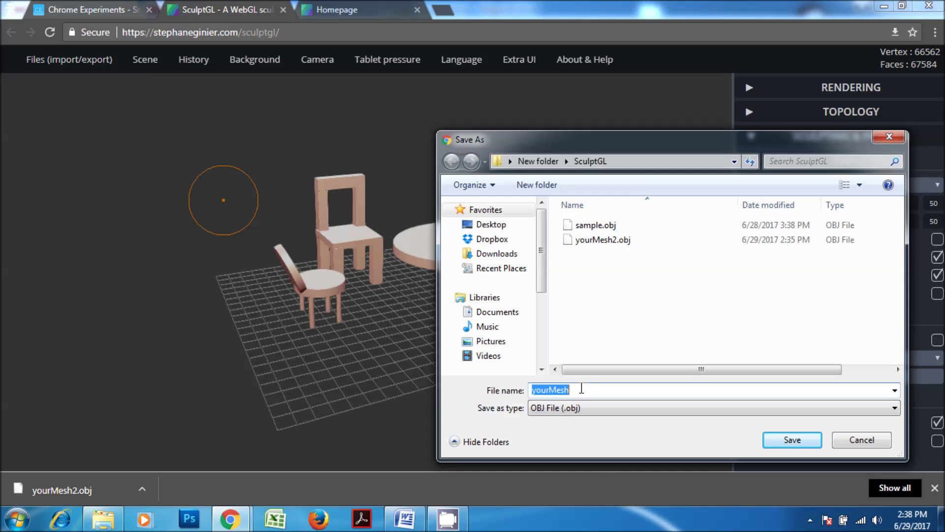
text(Table chairs)
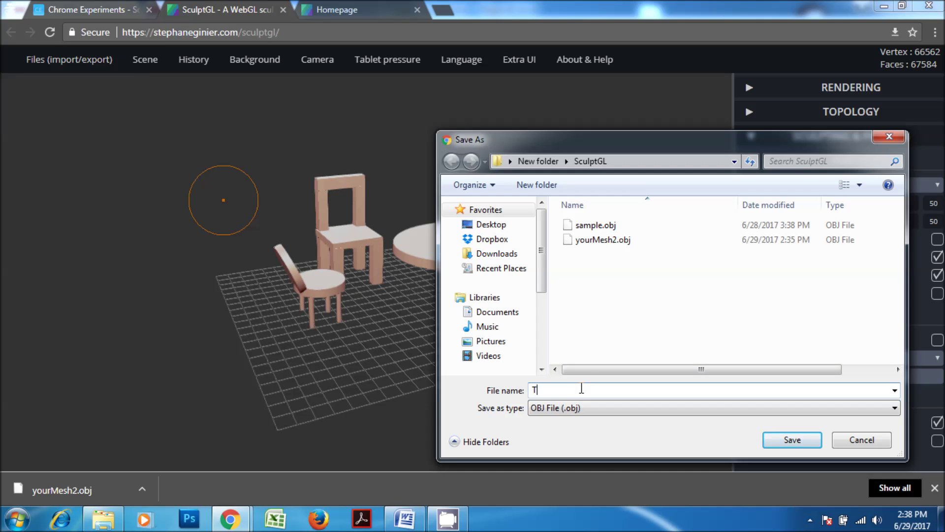